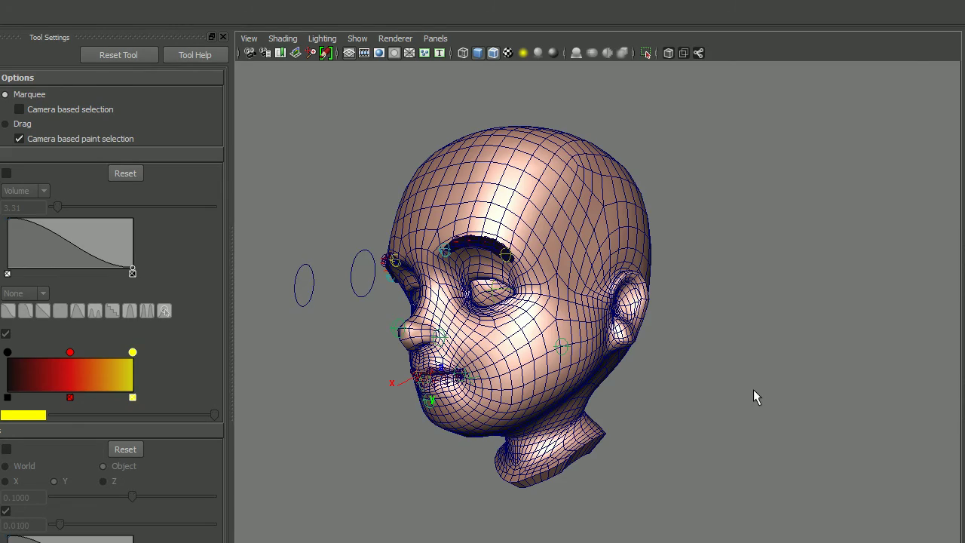
Switch to wireframe display and select the joint inside the cheek to inspect its bone
alt+drag(753, 389, 709, 375)
alt+drag(501, 290, 472, 296)
key(4)
alt+right_drag(472, 297, 583, 392)
click(627, 340)
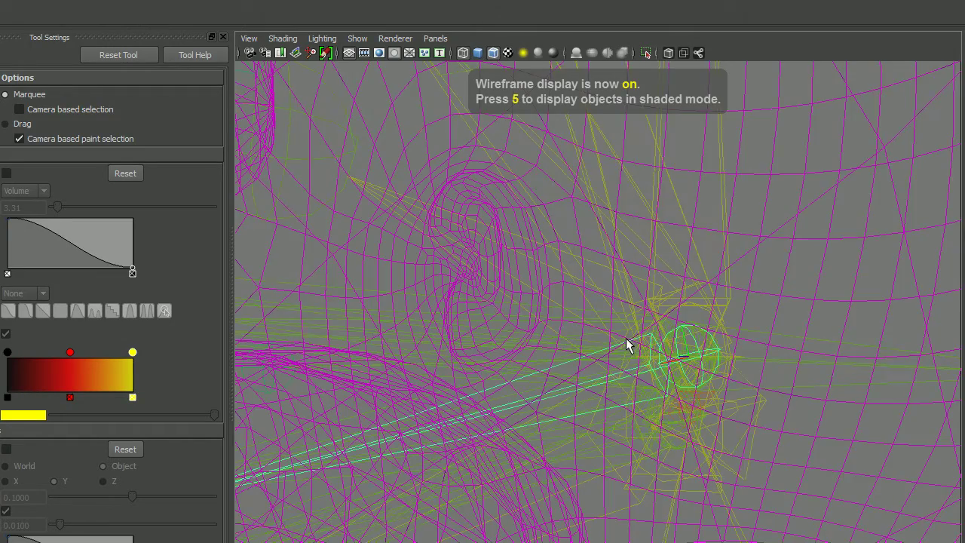
Return the head mesh to shaded display and start the Paint Skin Weights tool on it
scroll(677, 385, down, 3)
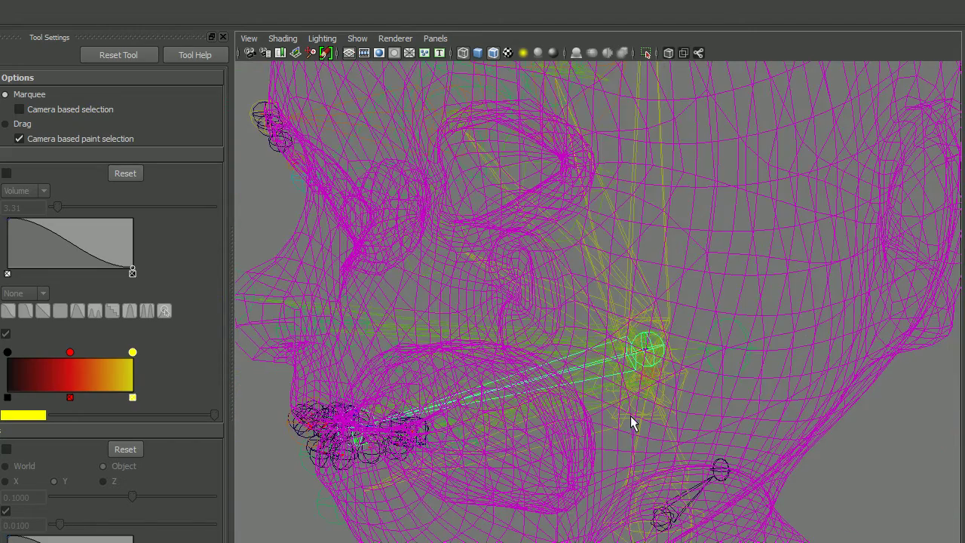
scroll(631, 420, down, 2)
alt+drag(645, 426, 674, 400)
click(696, 393)
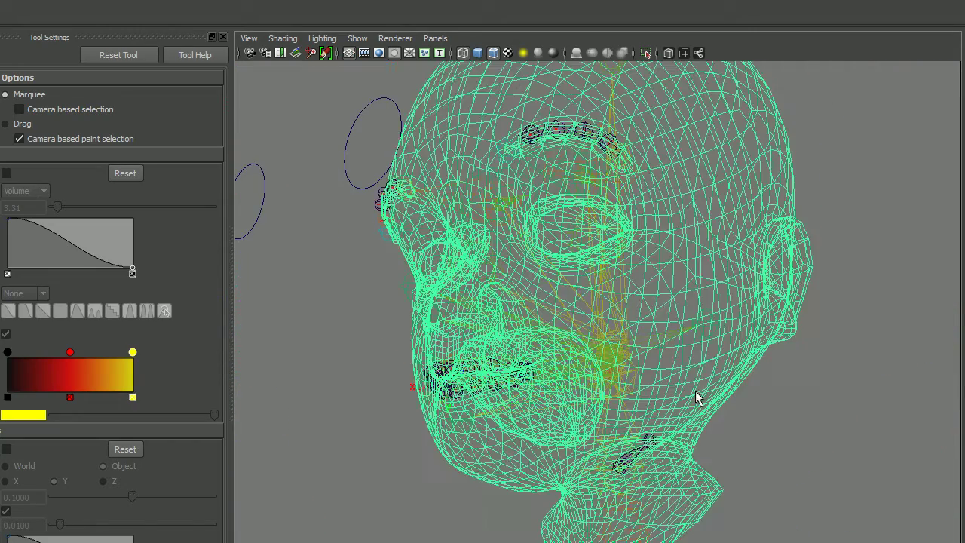
key(5)
right_drag(696, 398, 662, 355)
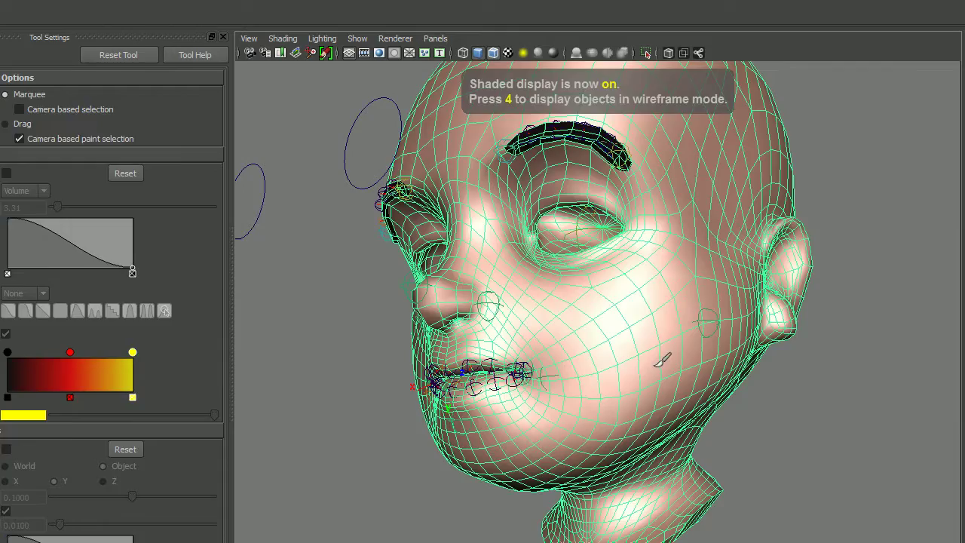
Show the painted skin weights of the cheek joint and of nose_tip_bnd_jnt_00
alt+drag(671, 360, 618, 346)
right_drag(566, 337, 552, 314)
alt+drag(552, 313, 533, 341)
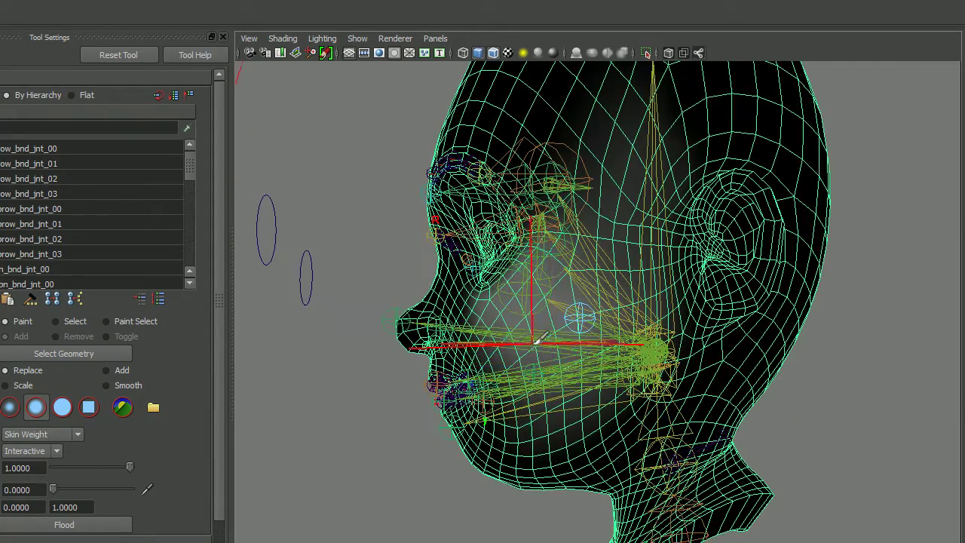
right_drag(533, 341, 533, 341)
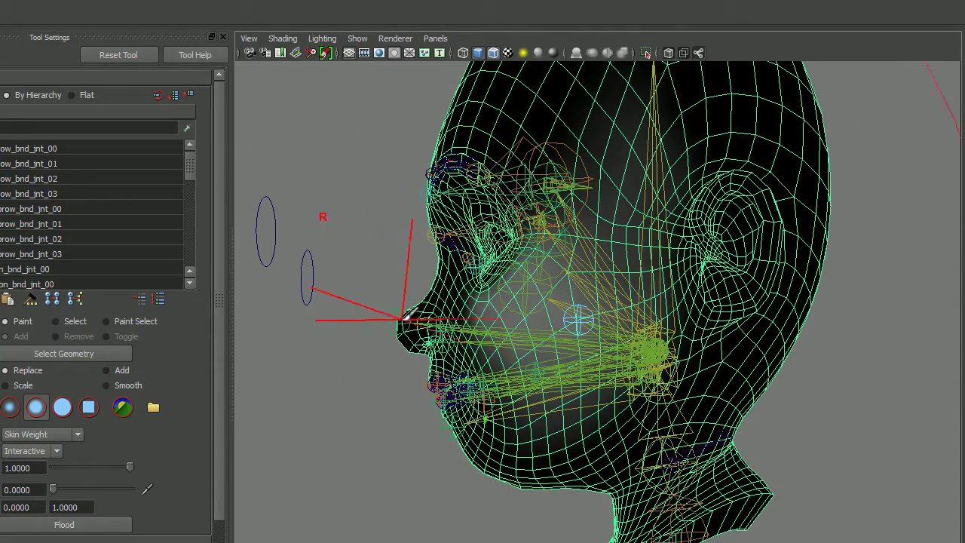
right_drag(400, 319, 388, 285)
alt+drag(387, 286, 611, 383)
alt+drag(475, 342, 489, 348)
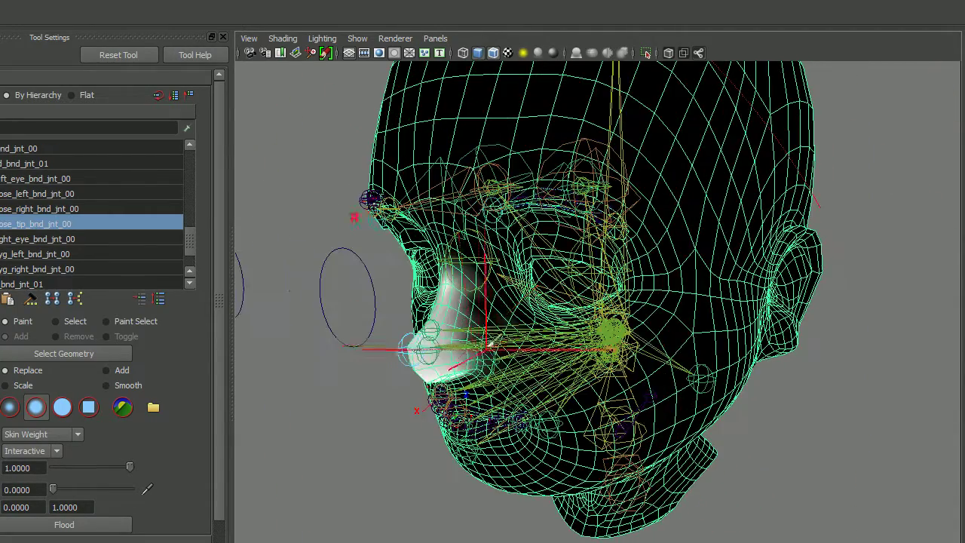
right_drag(424, 348, 425, 348)
alt+drag(424, 348, 567, 222)
alt+drag(628, 340, 561, 311)
Leave weight painting and select the joint at the tip of the nose
key(q)
mouse_move(679, 363)
alt+mouse_down()
mouse_move(634, 371)
mouse_move(510, 352)
mouse_move(475, 361)
alt+mouse_up()
click(541, 330)
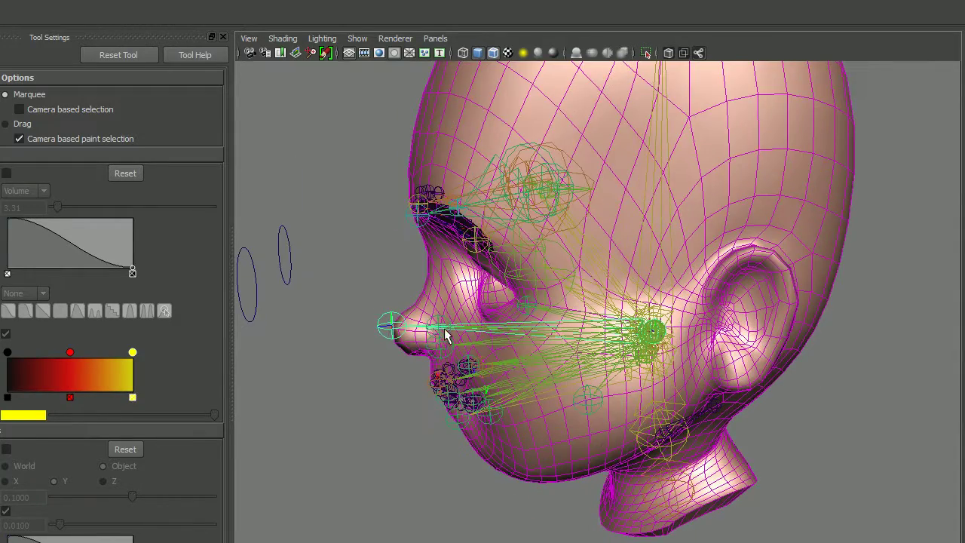
click(385, 325)
alt+drag(386, 330, 506, 341)
Open a wide Outliner and expand Boy, joints and neck_bnd_jnt_00 down to head_bnd_jnt_00
click(1, 339)
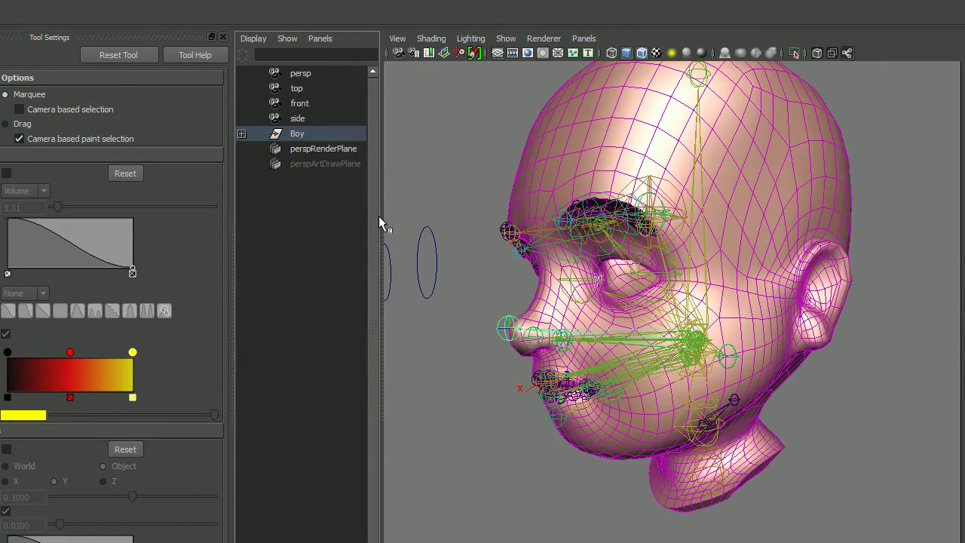
drag(381, 218, 536, 220)
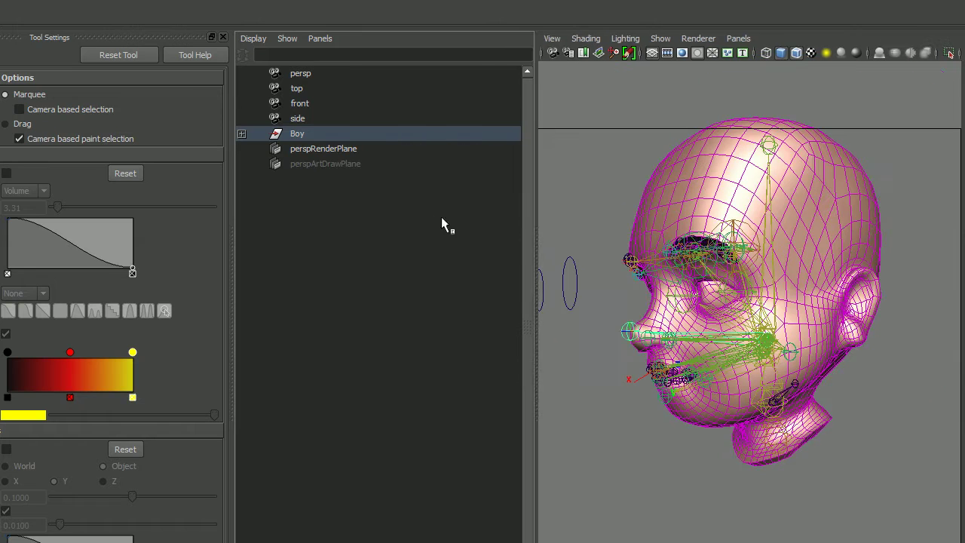
click(242, 134)
click(241, 164)
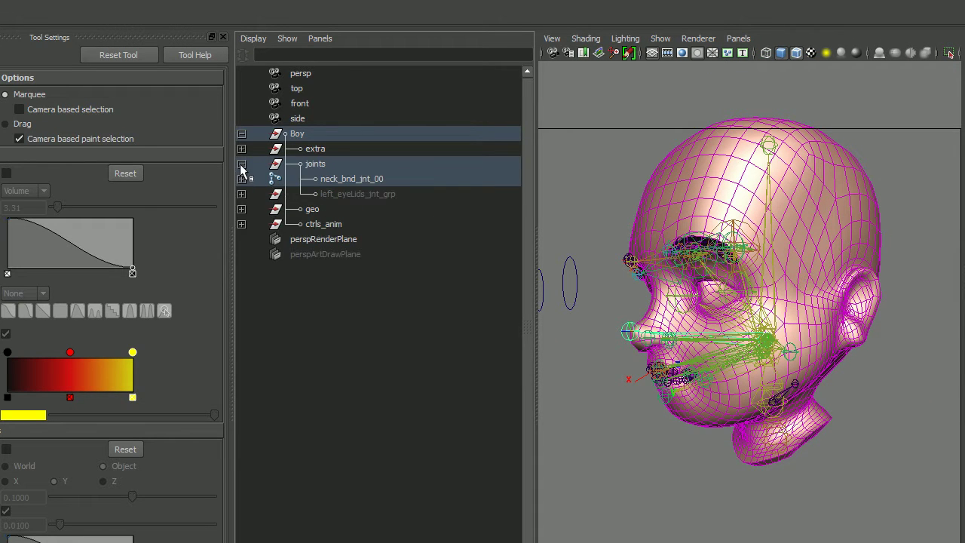
click(241, 179)
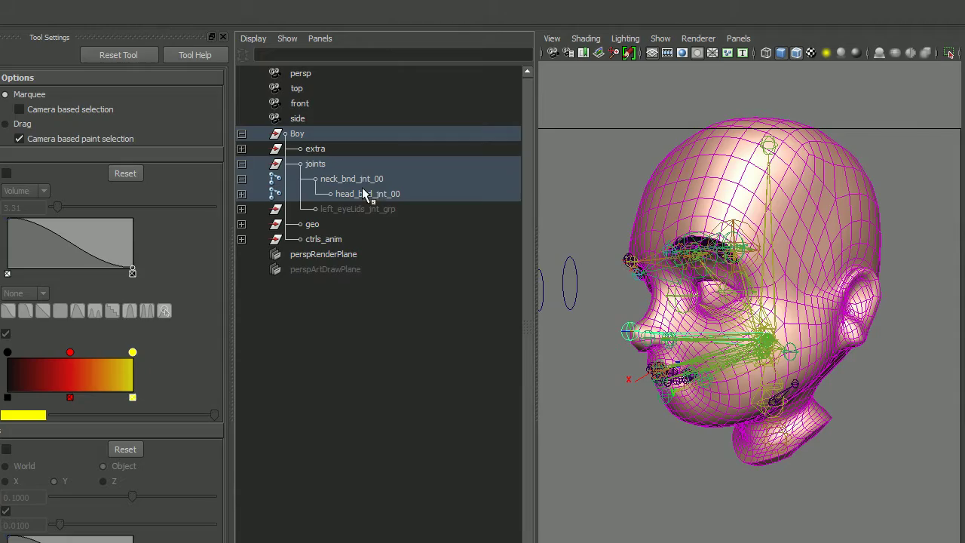
Open the Attribute Editor for nose_tip_base_jnt_00 as a floating window
alt+drag(677, 287, 730, 332)
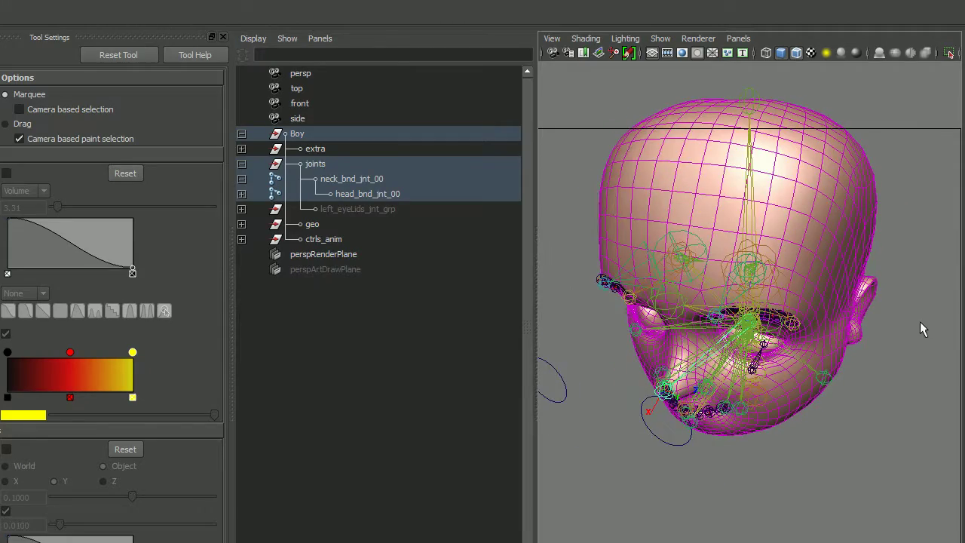
alt+drag(921, 329, 808, 317)
key(e)
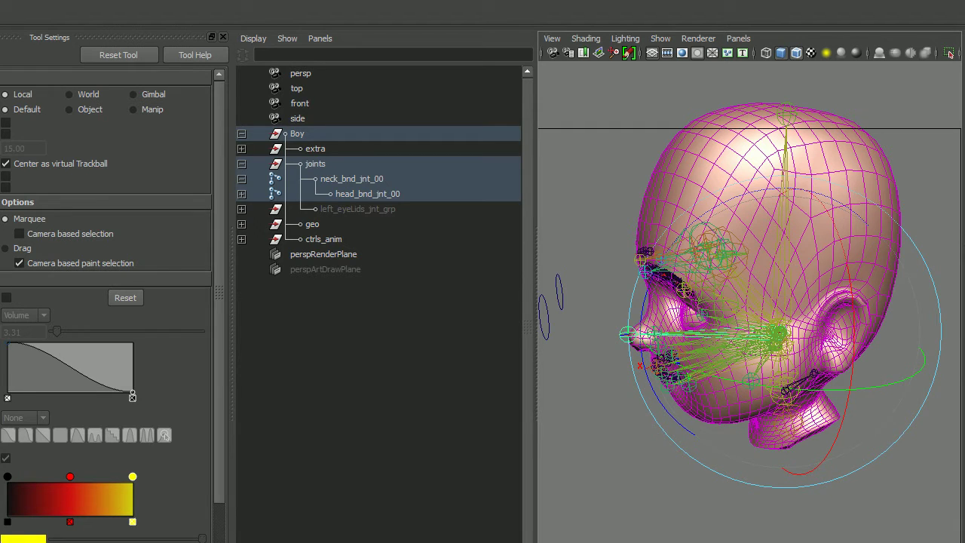
key(ctrl+a)
drag(964, 37, 458, 12)
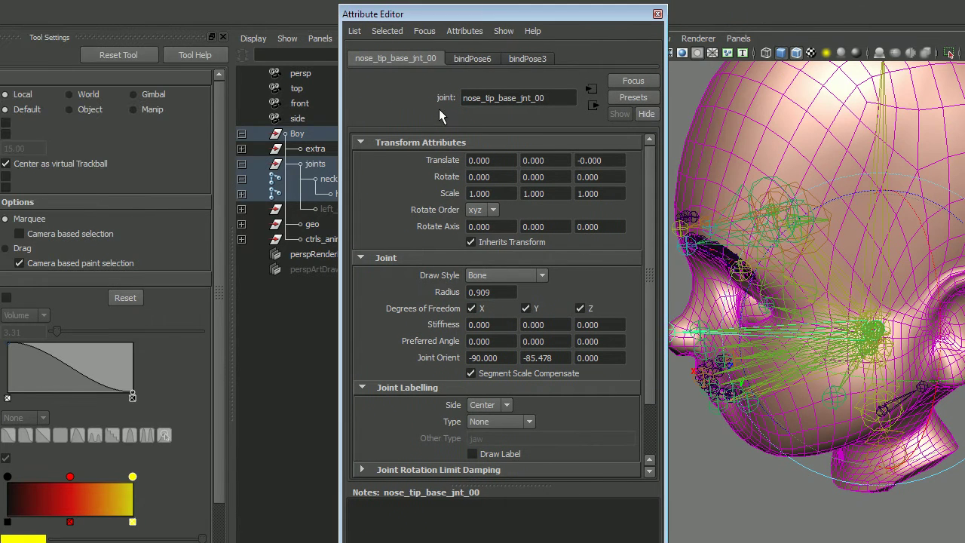
click(360, 257)
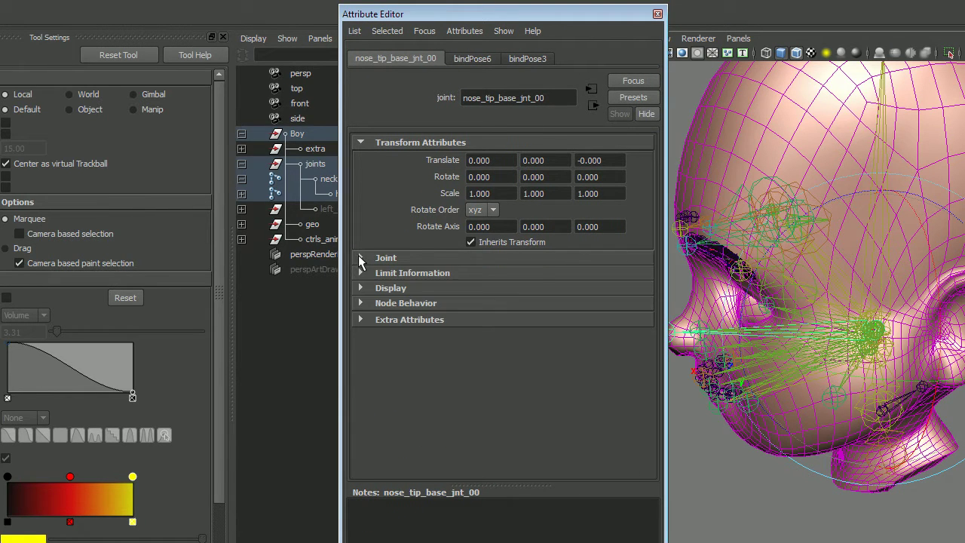
click(362, 257)
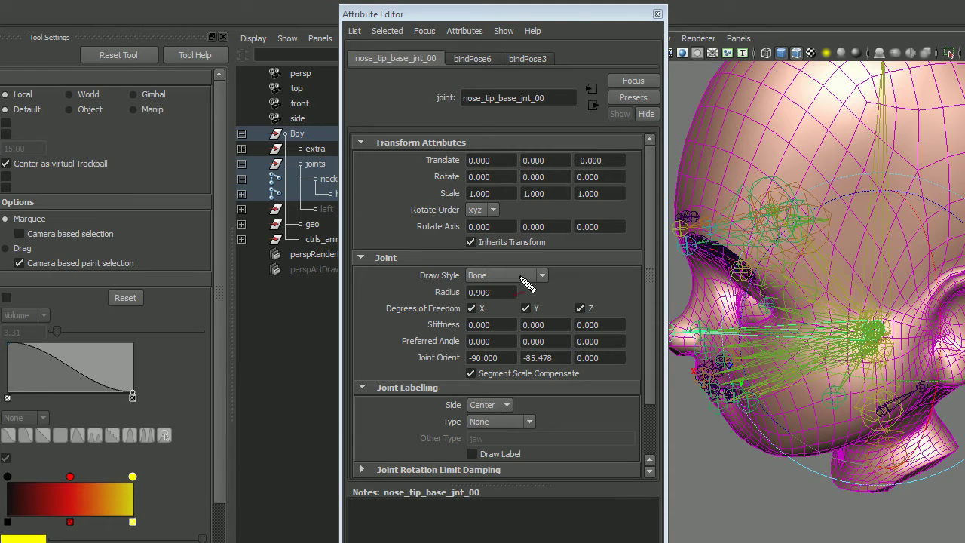
mouse_move(458, 256)
mouse_down()
mouse_move(581, 327)
mouse_move(395, 224)
mouse_up()
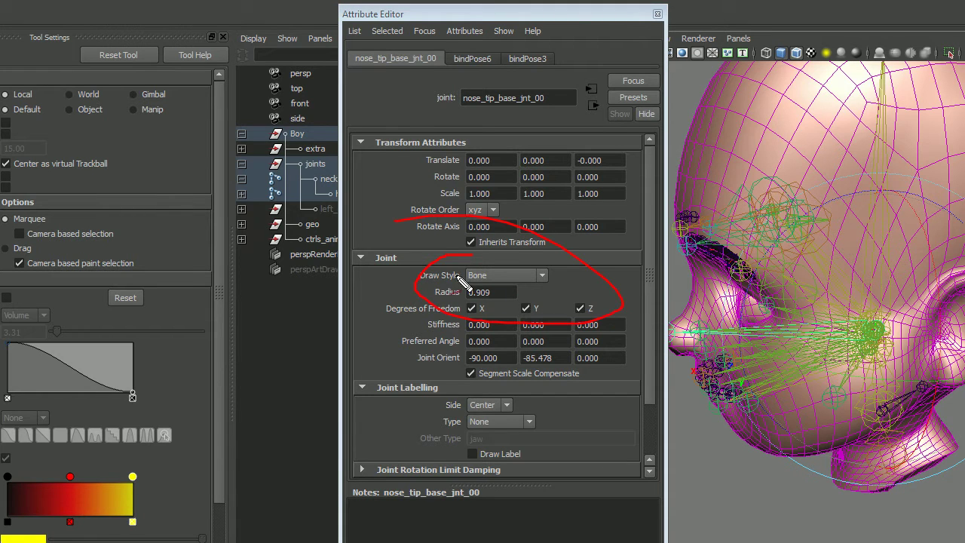
drag(467, 280, 494, 279)
key(Escape)
Set the Draw Style of nose_tip_base_jnt_00 to None
click(501, 275)
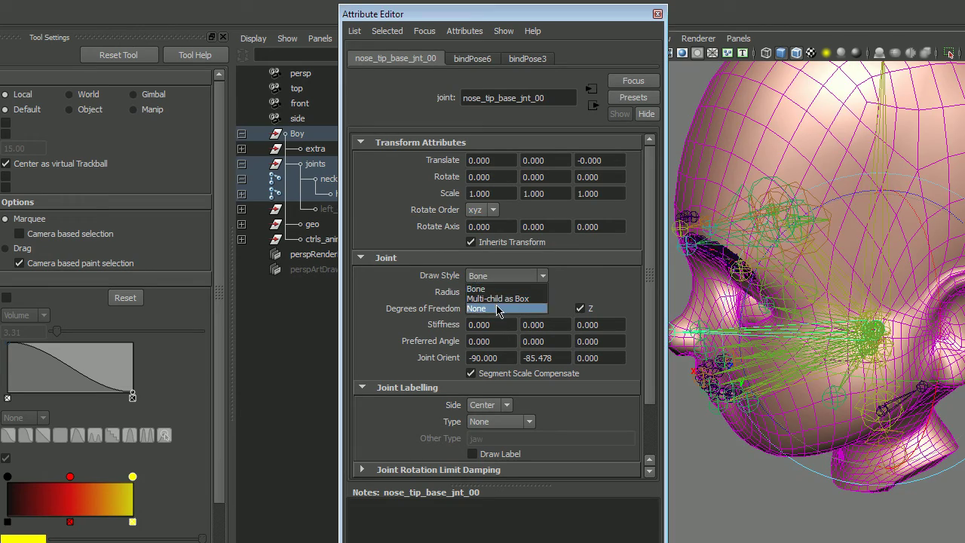
click(498, 308)
alt+drag(739, 347, 820, 375)
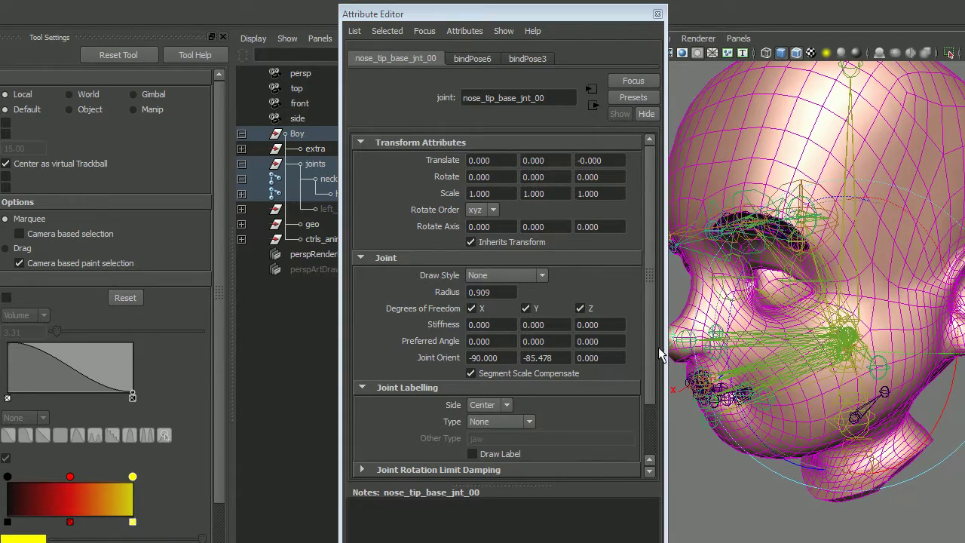
Try the Multi-child as Box draw style on nose_tip_base_jnt_00, revert it to None and close the Attribute Editor
click(537, 276)
click(532, 299)
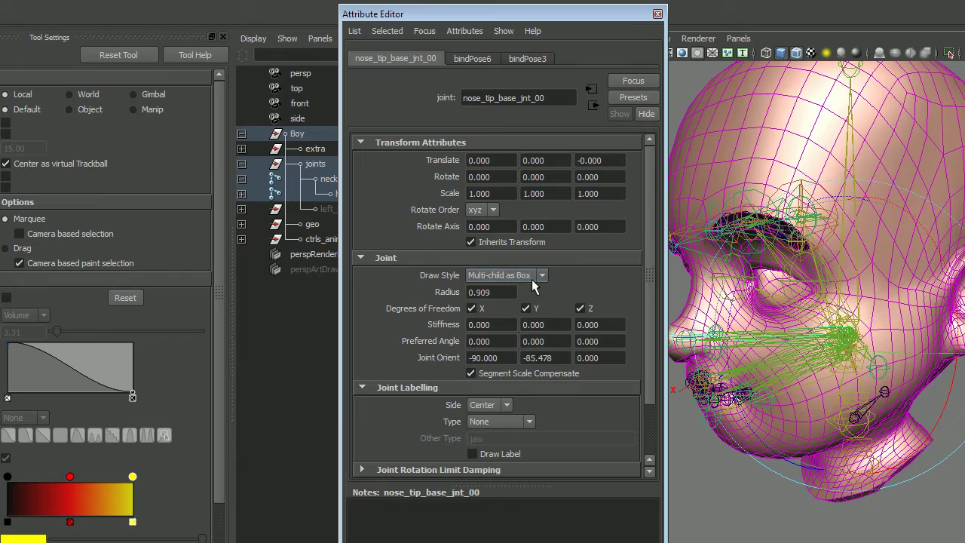
click(539, 275)
click(532, 309)
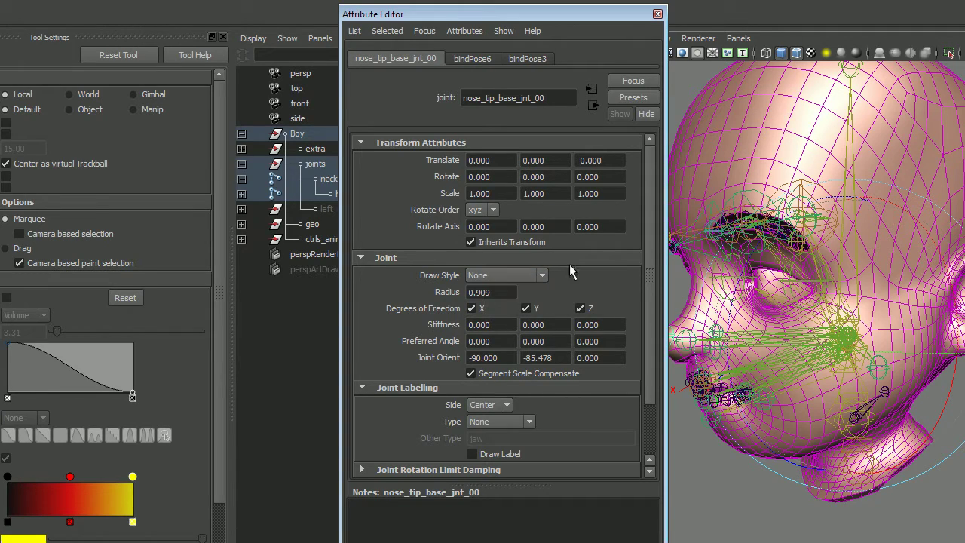
click(659, 16)
Set the Draw Style of head_bnd_jnt_01 to None in the Attribute Editor
alt+drag(713, 267, 666, 270)
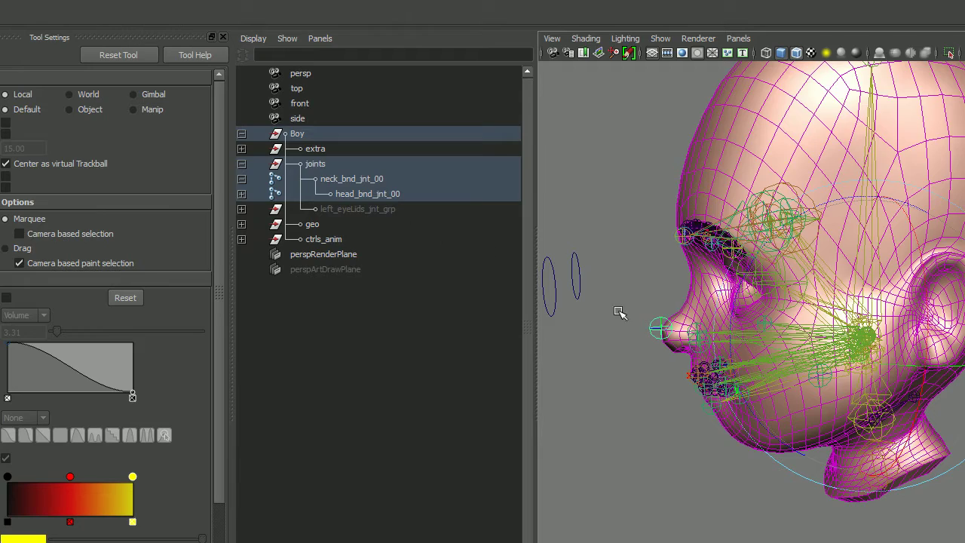
alt+drag(792, 357, 784, 357)
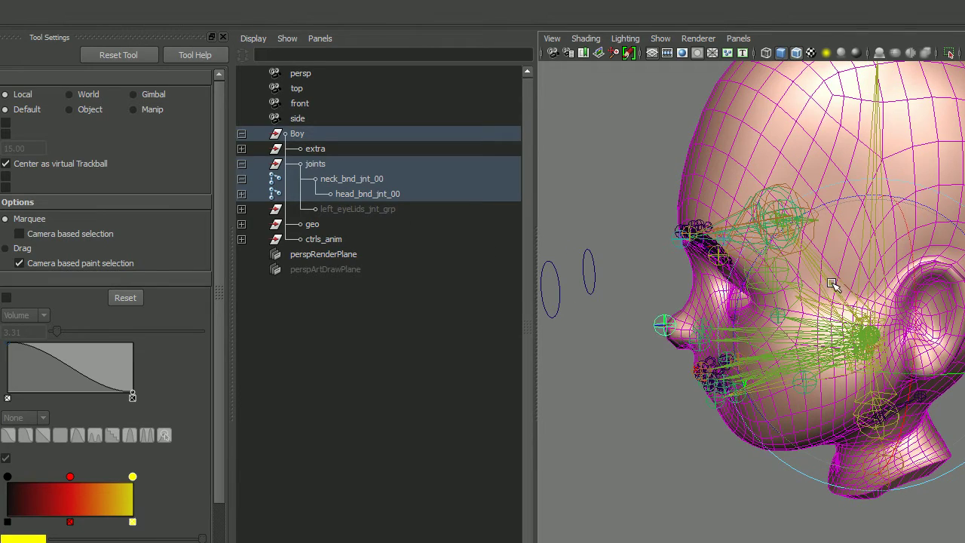
mouse_move(836, 293)
alt+mouse_down()
mouse_move(839, 303)
mouse_move(827, 286)
alt+mouse_up()
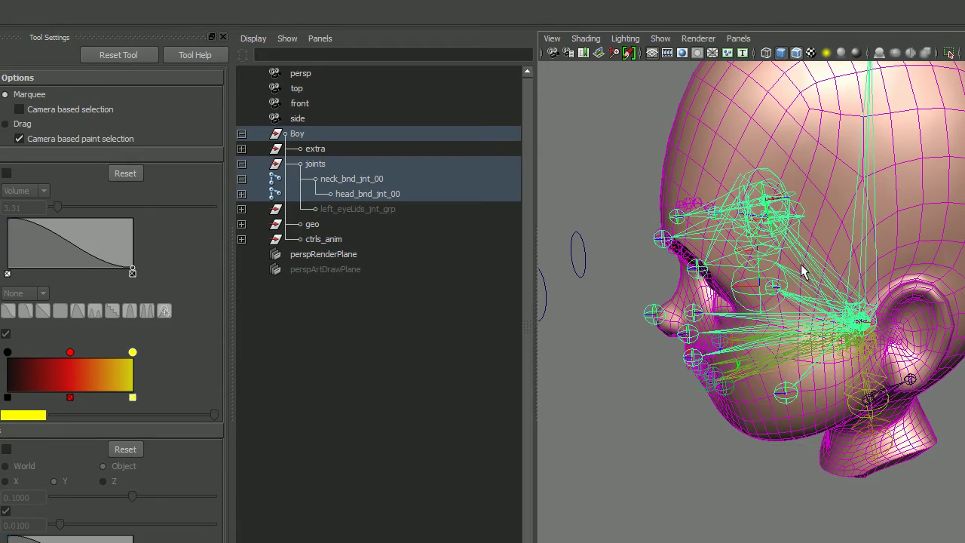
alt+drag(801, 254, 849, 294)
key(ctrl+a)
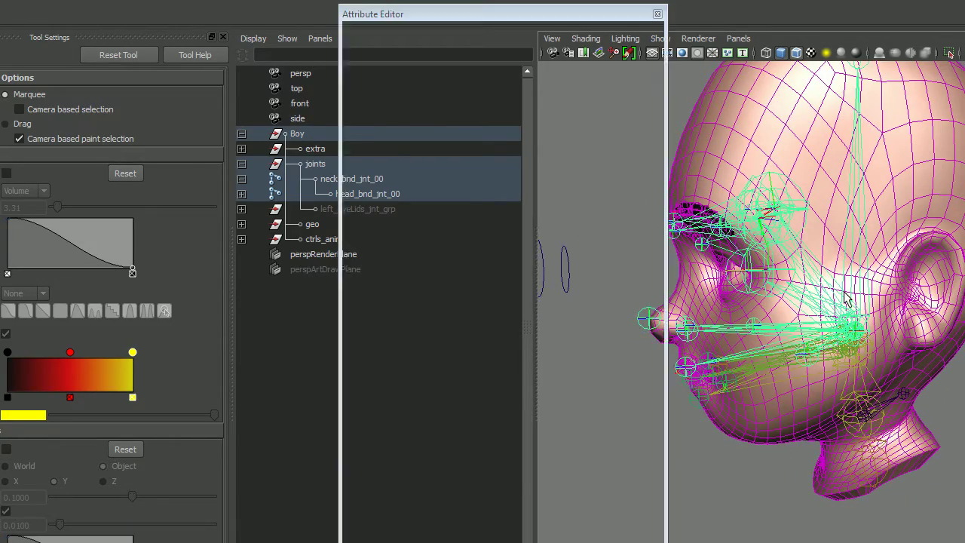
click(527, 276)
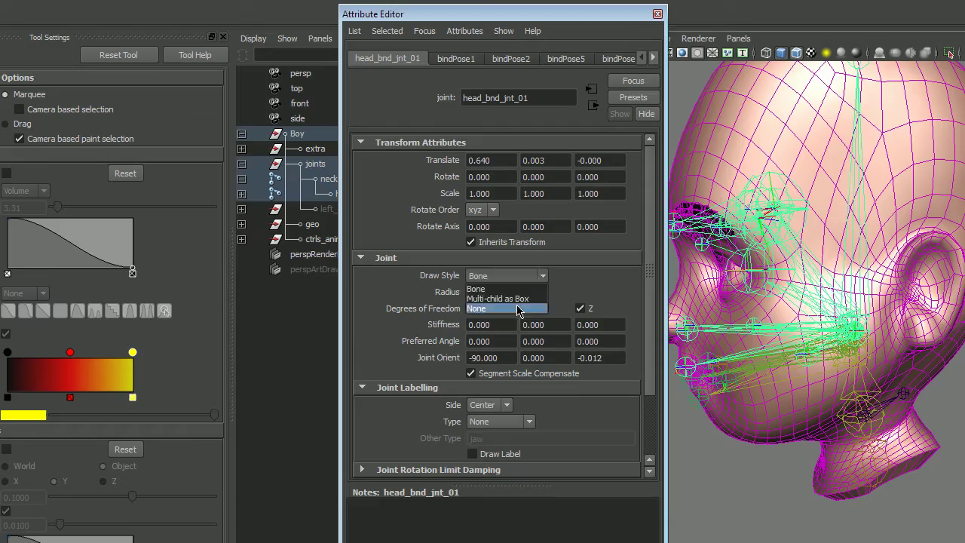
click(518, 309)
Select nose_right_jnt_00 and set its Draw Style to None
mouse_move(799, 298)
alt+mouse_down()
mouse_move(748, 302)
mouse_move(868, 305)
mouse_move(792, 304)
mouse_move(790, 326)
alt+mouse_up()
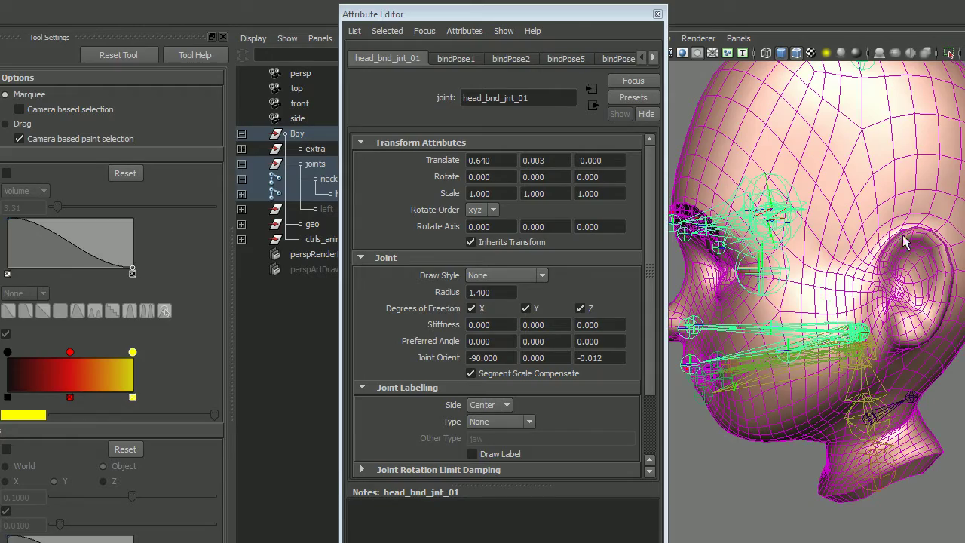
alt+drag(811, 235, 856, 271)
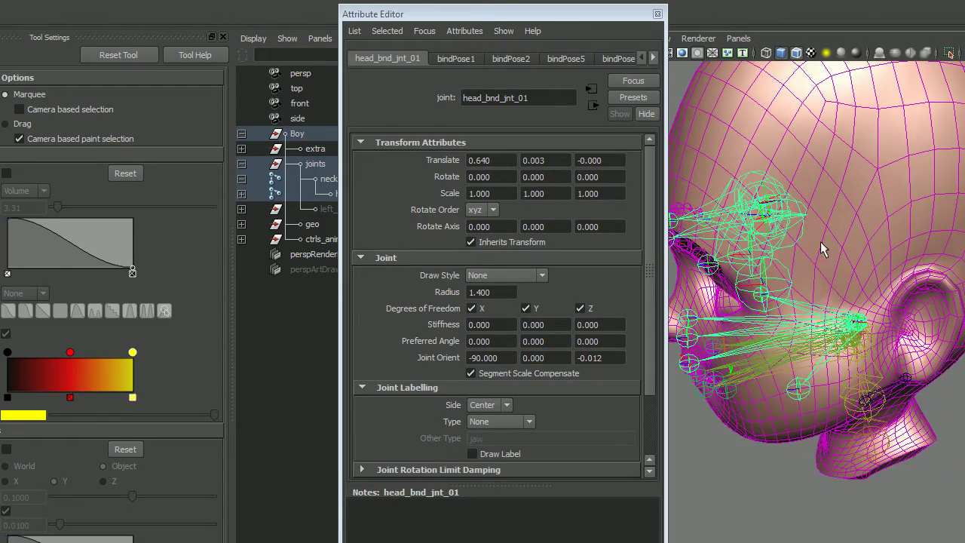
alt+drag(718, 243, 824, 399)
click(828, 339)
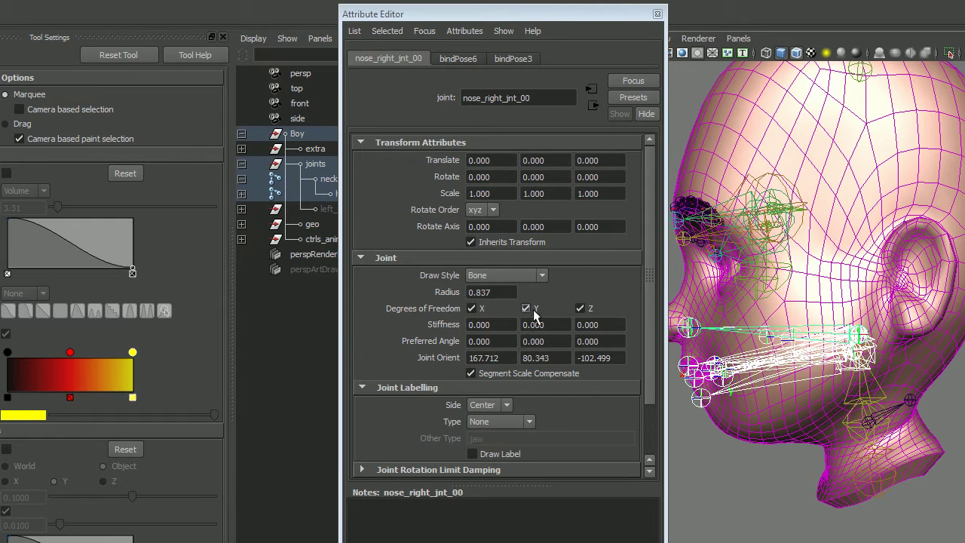
click(539, 275)
click(483, 309)
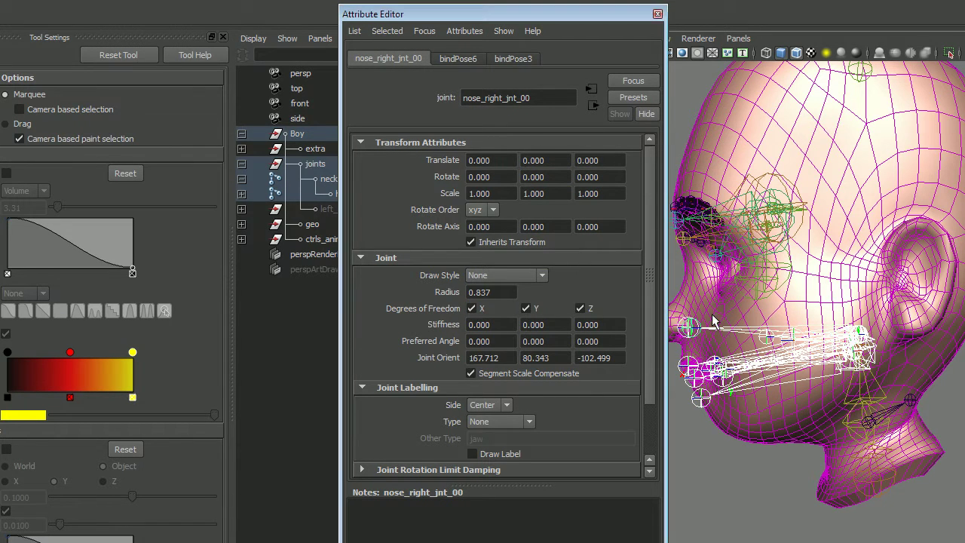
Select nose_left_jnt_00, the parent of nose_left_bnd_jnt_00, and set its Draw Style to None
alt+drag(716, 322, 739, 336)
click(695, 334)
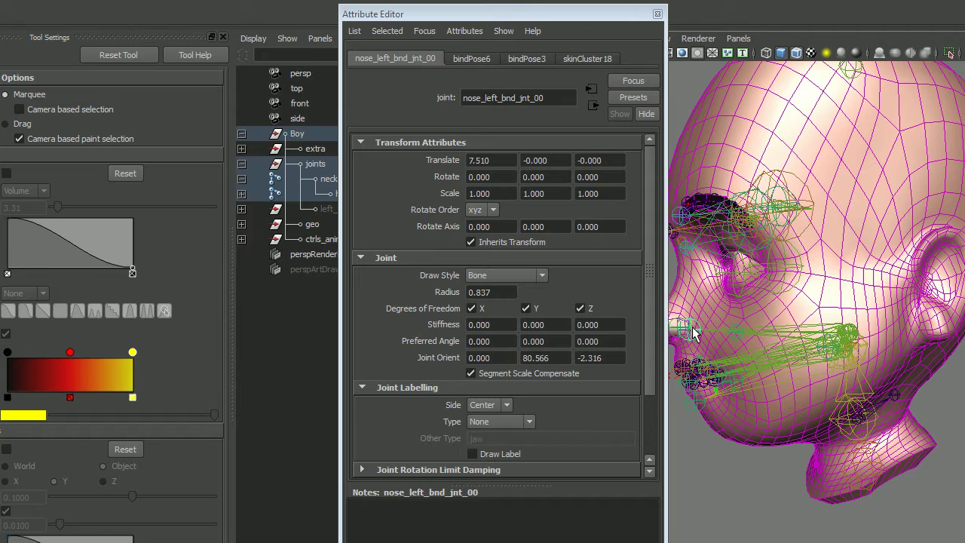
click(695, 334)
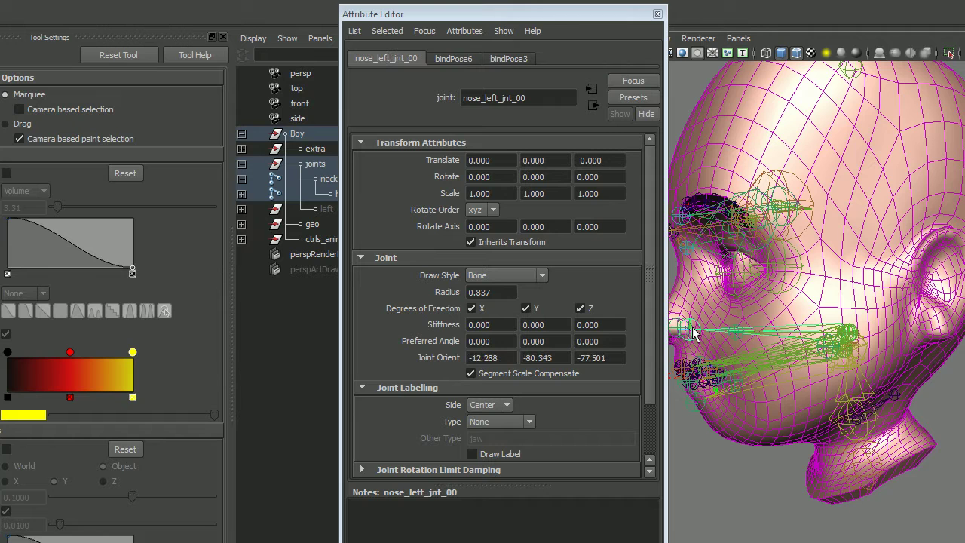
click(532, 276)
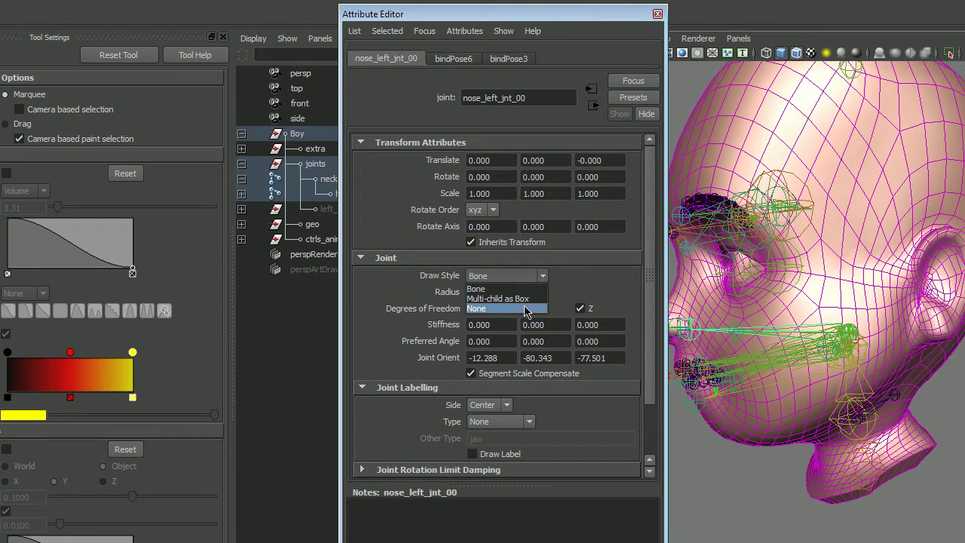
click(527, 309)
Select the visible cheek and mouth base joints and open the Attribute Spread Sheet for them
click(794, 392)
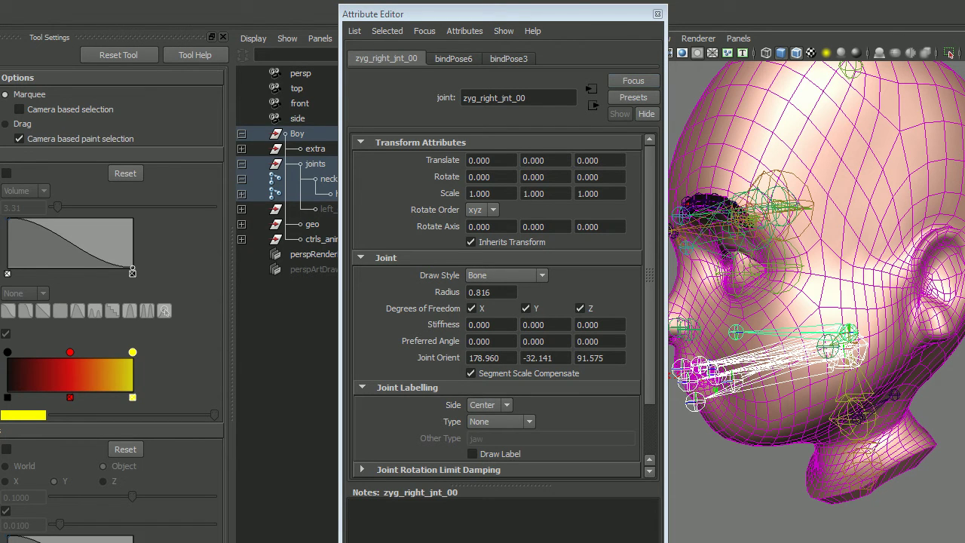
click(32, 0)
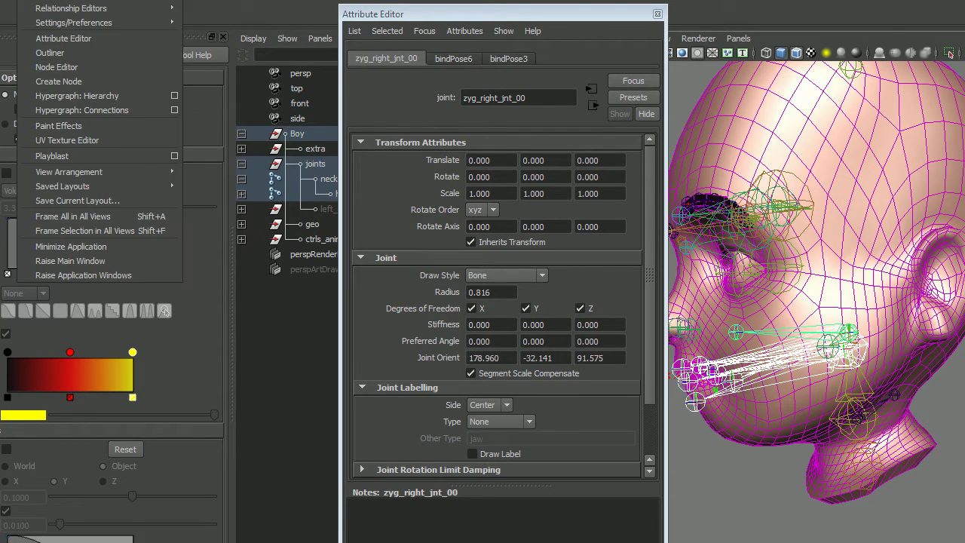
mouse_move(72, 0)
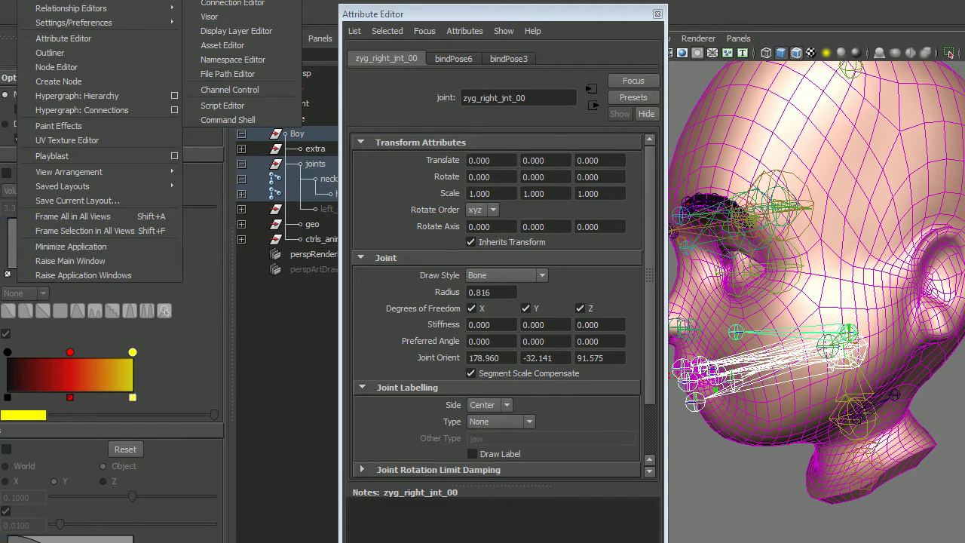
click(227, 0)
drag(662, 228, 275, 107)
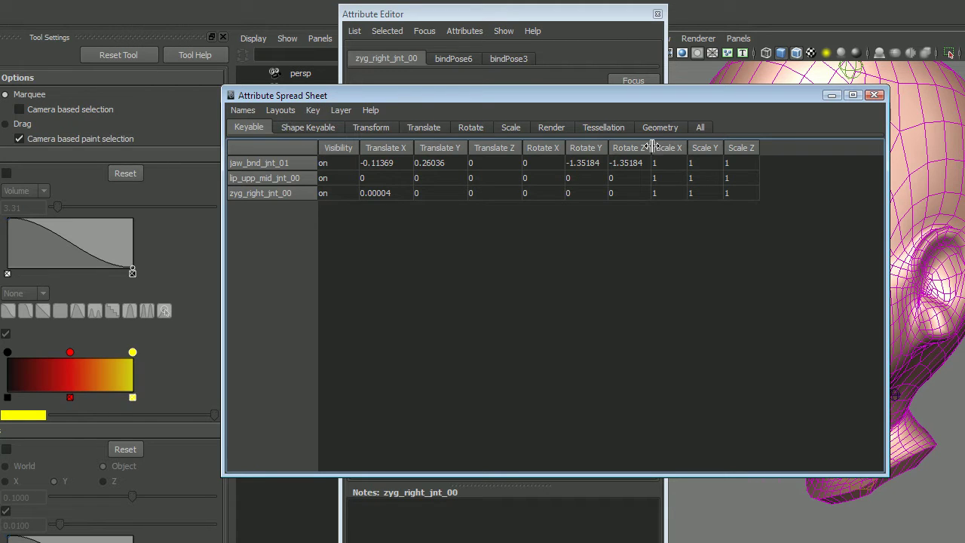
click(274, 110)
mouse_move(243, 110)
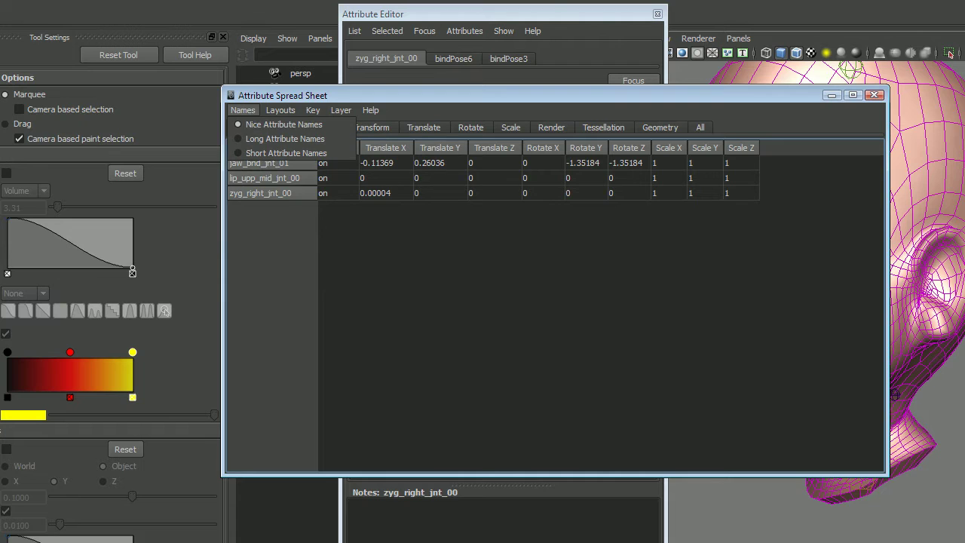
Move the Attribute Spread Sheet away from the face and reselect jaw_bnd_jnt_01, lip_upp_mid_jnt_00, zyg_left_jnt_00 and zyg_right_jnt_00
click(927, 181)
drag(728, 96, 698, 129)
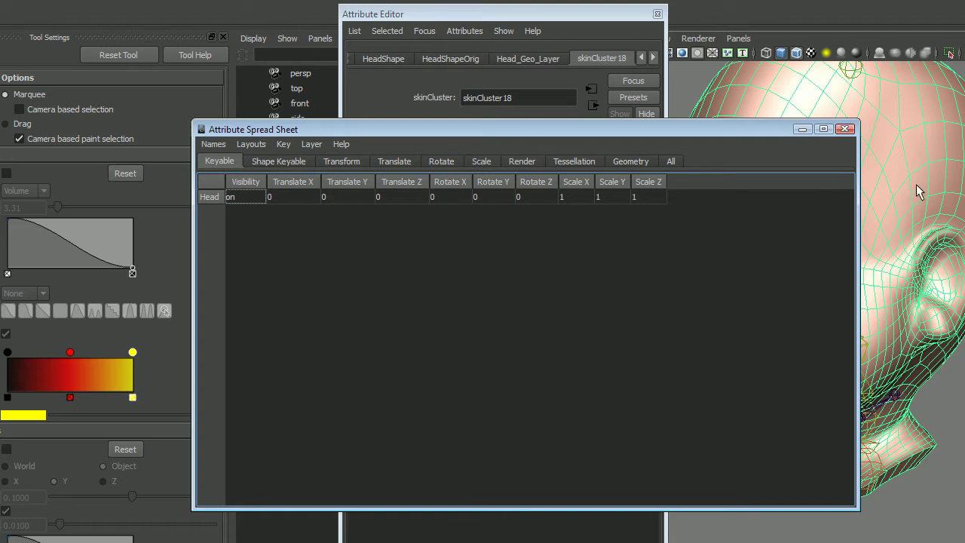
drag(777, 135, 688, 132)
alt+middle_drag(884, 320, 933, 267)
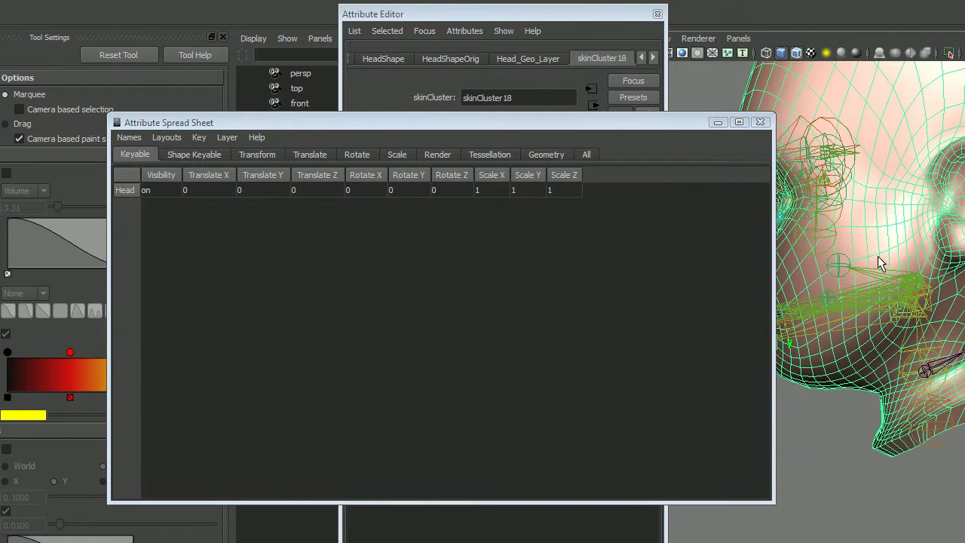
drag(878, 257, 855, 353)
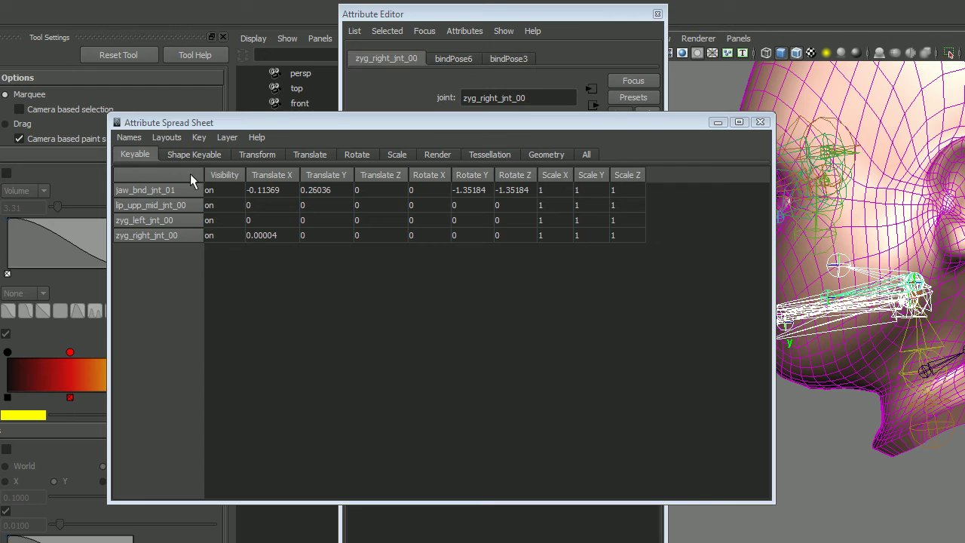
List all attributes of the selected joints in the spread sheet, up to the Draw Style column
click(271, 156)
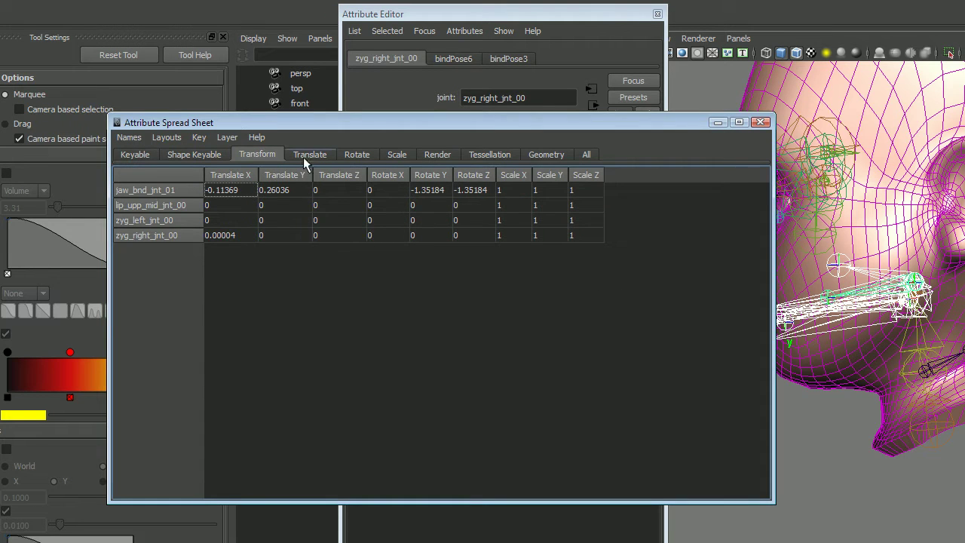
click(586, 153)
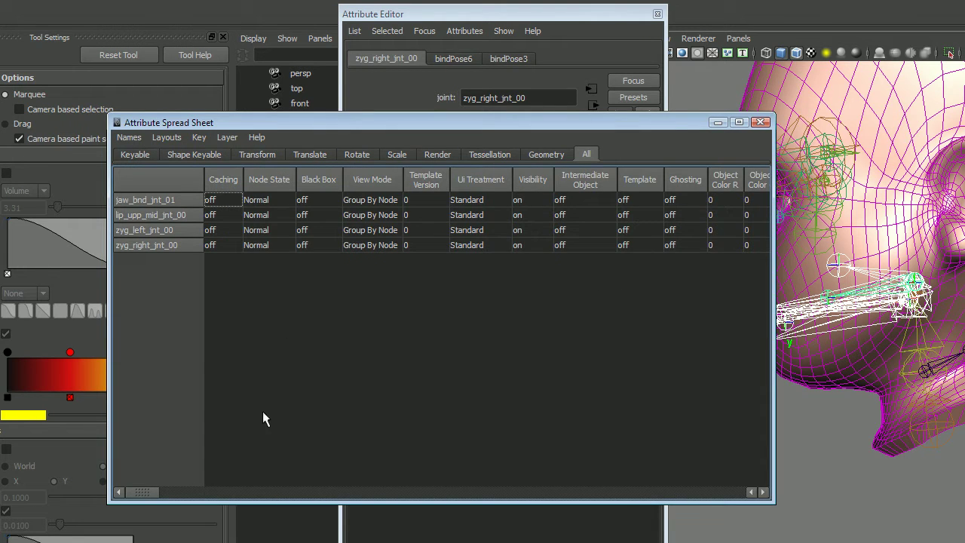
drag(142, 491, 727, 495)
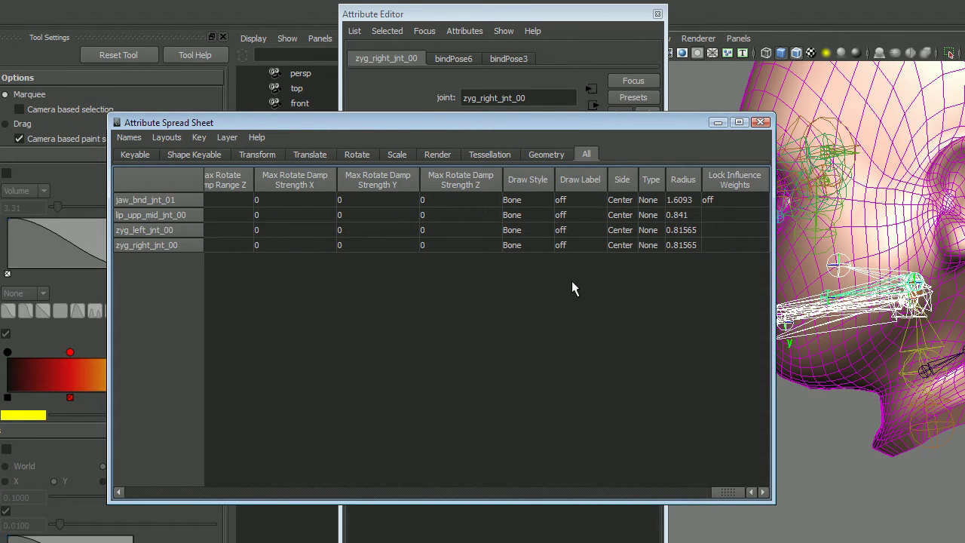
Try to set the Draw Style of all four listed joints at once with the lowercase value none
drag(522, 199, 523, 246)
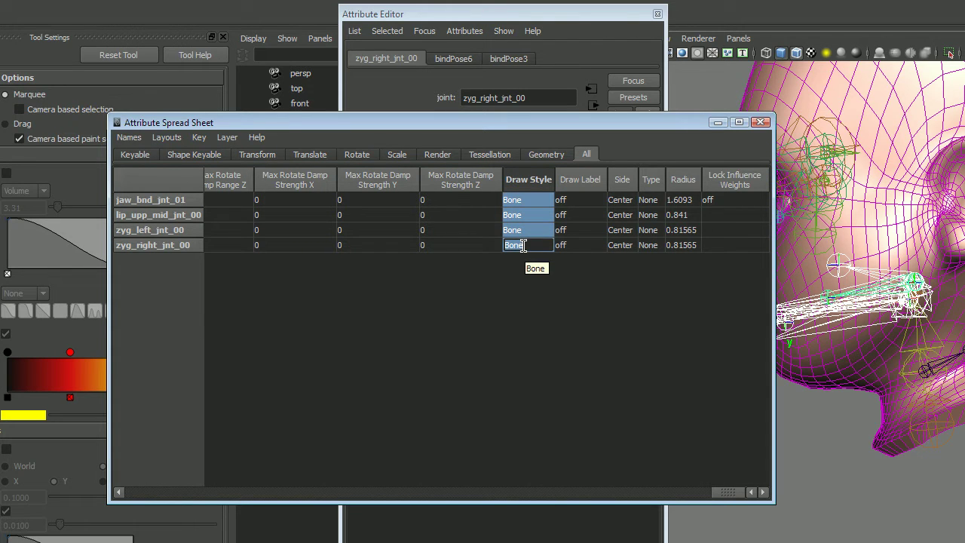
text(none)
key(Return)
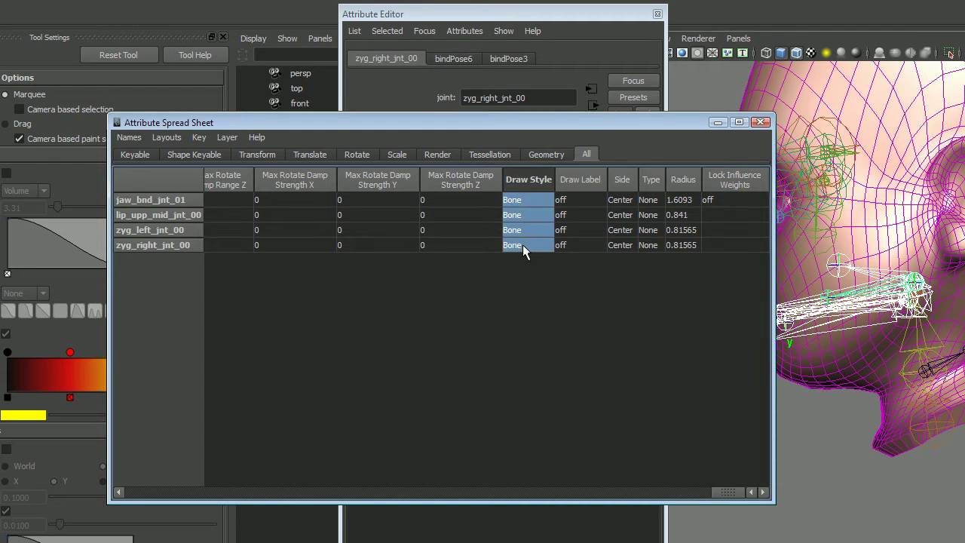
Set the Draw Style of zyg_right_jnt_00, zyg_left_jnt_00, lip_upp_mid_jnt_00 and jaw_bnd_jnt_01 to None
click(523, 245)
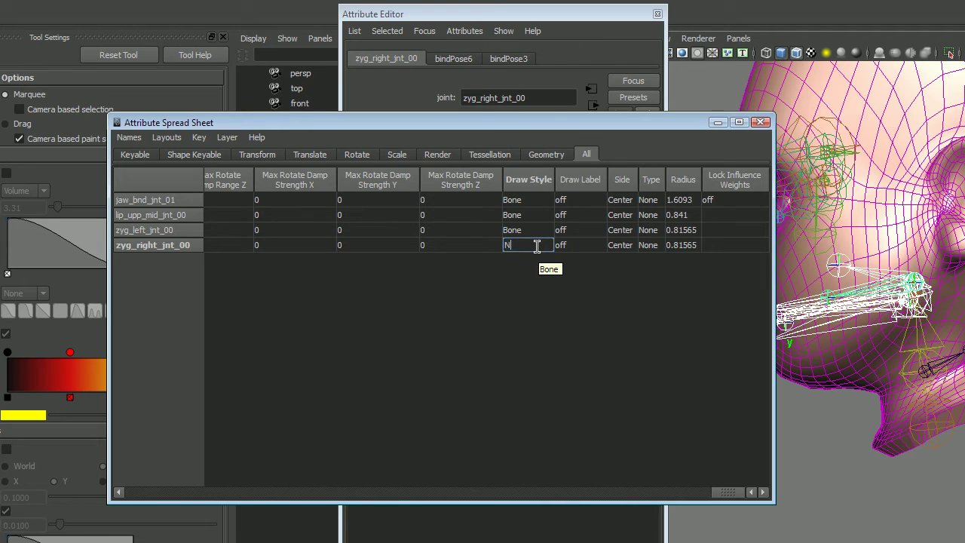
text(None)
key(Return)
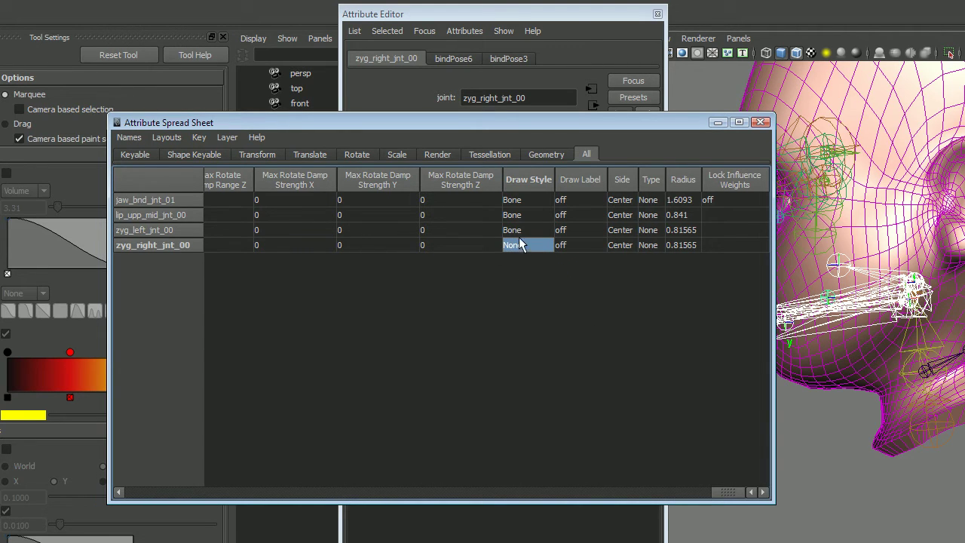
click(520, 243)
double_click(533, 230)
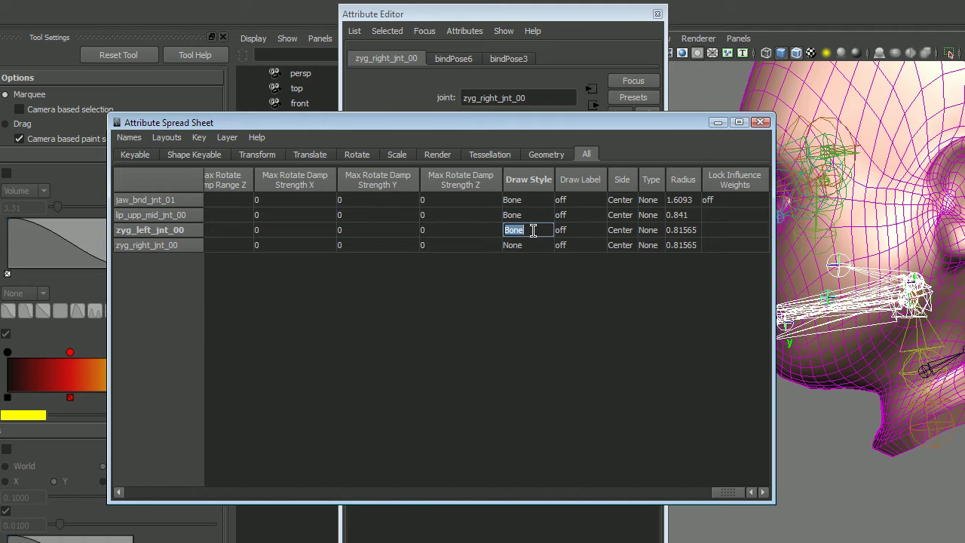
drag(528, 203, 527, 215)
text(None)
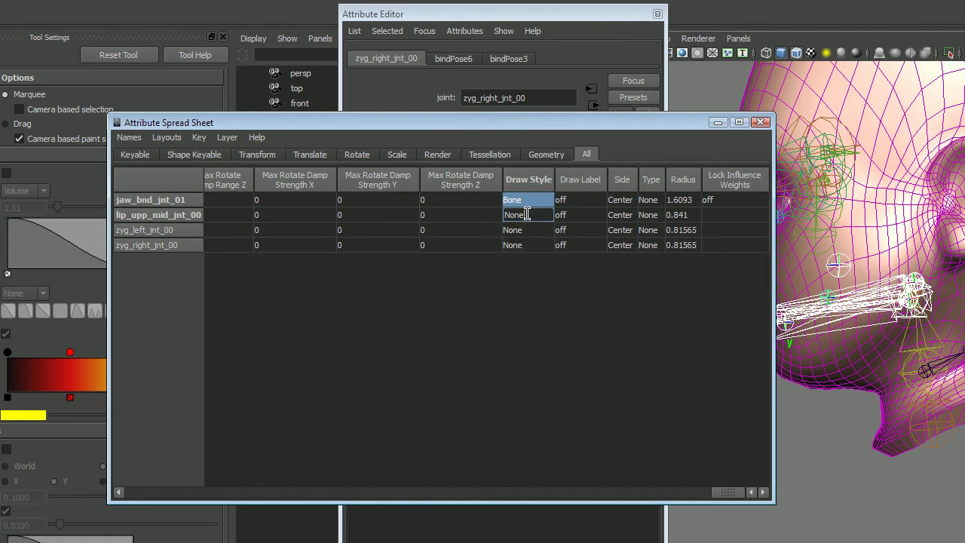
key(Return)
Set the Draw Style of lip_low_mid_jnt_00, lip_left_jnt_00, lip_right_jnt_00, zyg_left_jnt_01 and zyg_right_jnt_01 to None and close the spread sheet
alt+drag(817, 312, 899, 337)
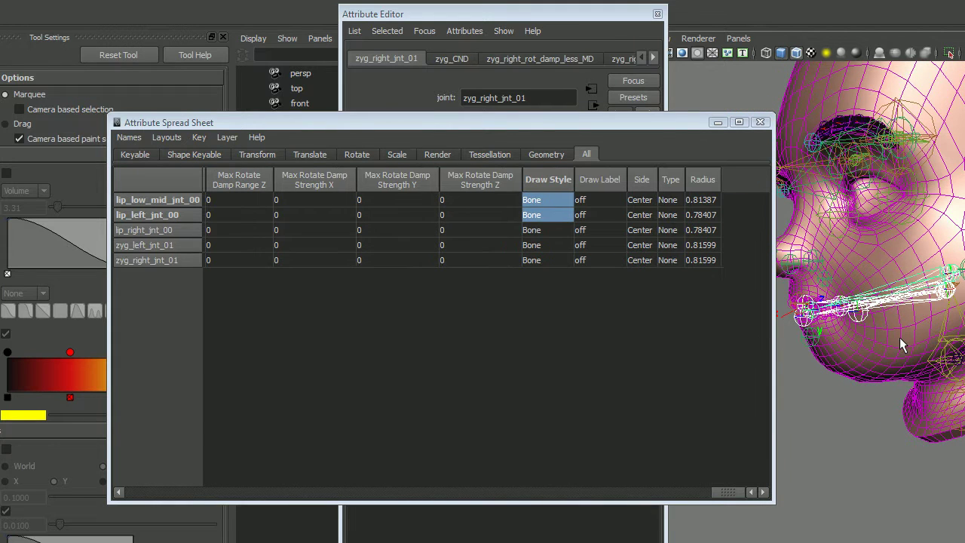
drag(551, 203, 548, 260)
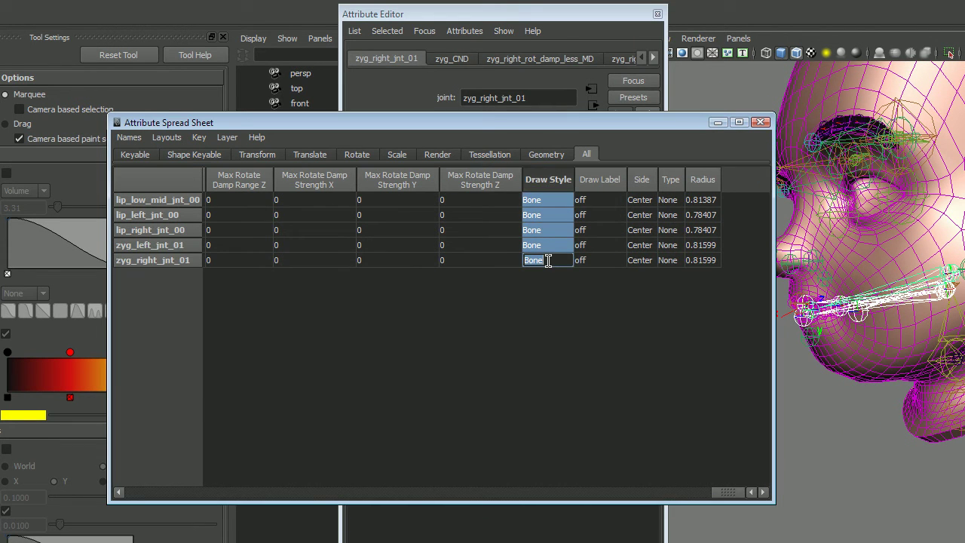
key(Return)
click(881, 439)
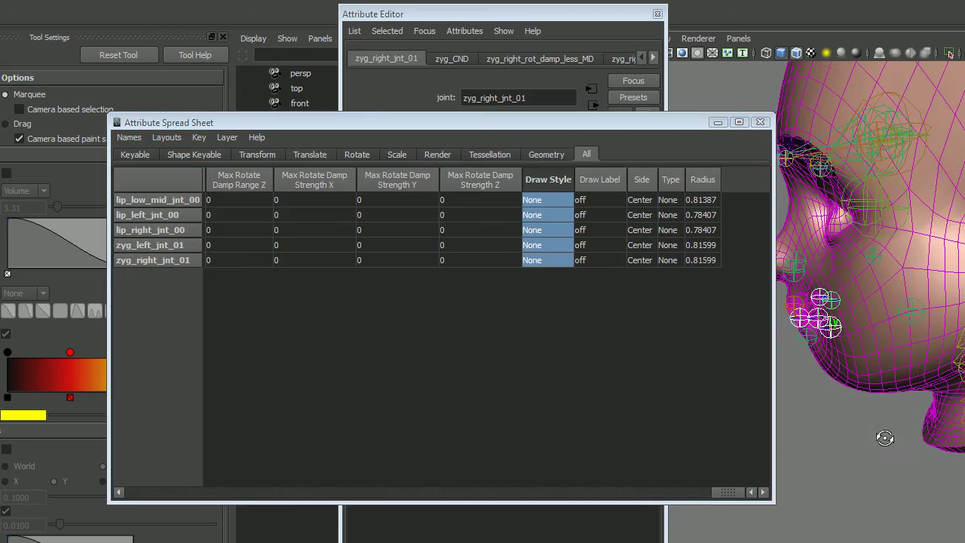
click(761, 121)
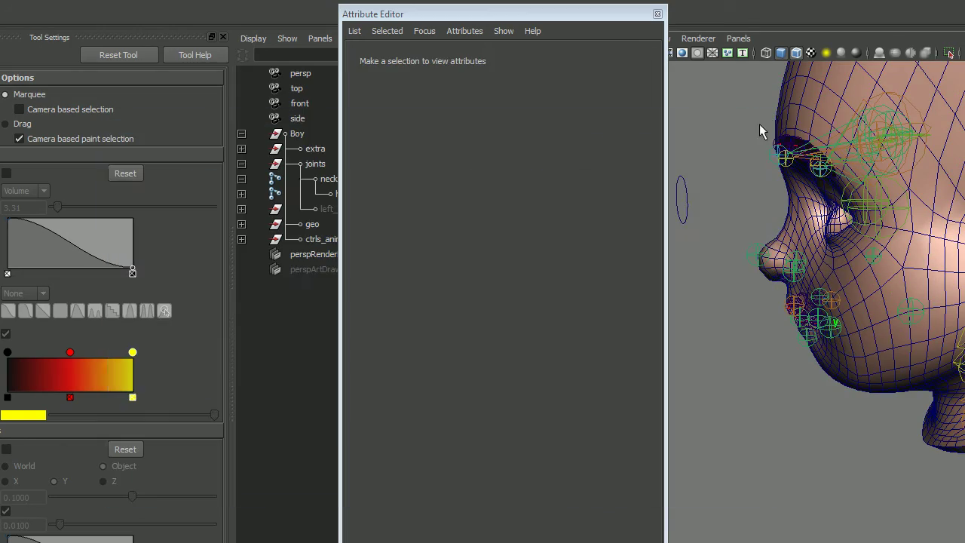
Select the head mesh and activate the Paint Skin Weights Tool on it
mouse_move(810, 275)
alt+mouse_down()
mouse_move(846, 311)
mouse_move(787, 369)
mouse_move(852, 372)
alt+mouse_up()
click(846, 312)
click(812, 399)
click(855, 370)
right_drag(855, 370, 833, 336)
alt+drag(833, 336, 868, 345)
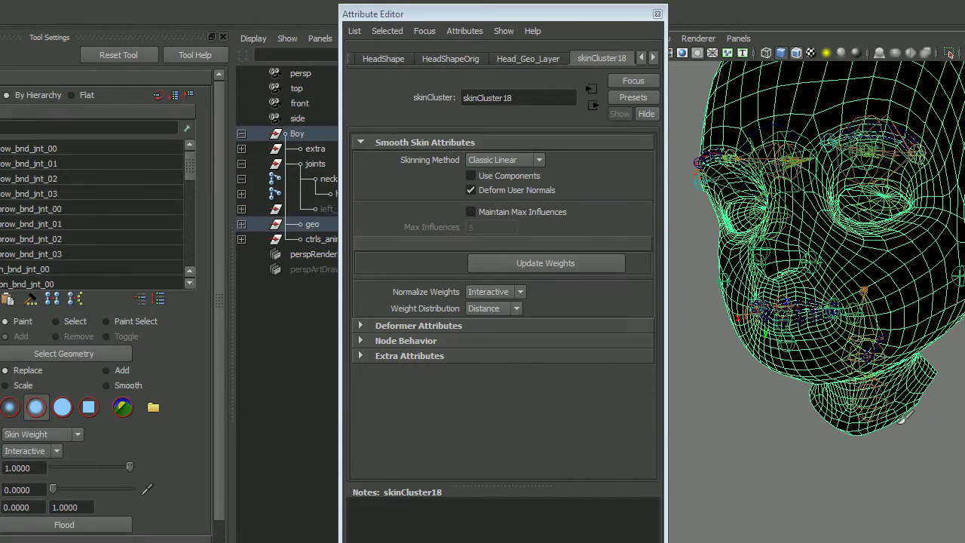
Examine the head's skin weights for the cheek influences zyg_left_bnd_jnt_00 and zyg_right_bnd_jnt_00
alt+drag(903, 417, 943, 279)
right_drag(958, 274, 933, 184)
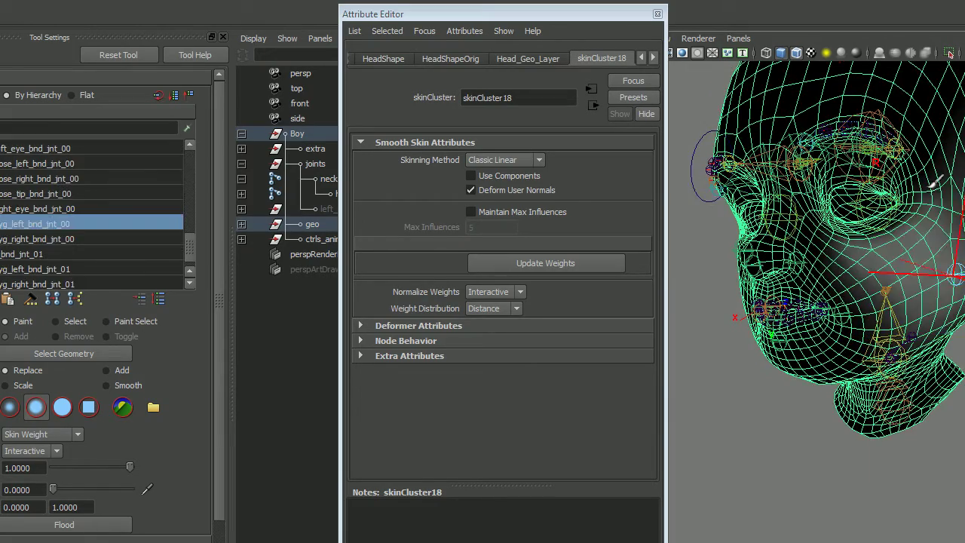
mouse_move(933, 184)
alt+mouse_down()
mouse_move(842, 199)
mouse_move(823, 191)
alt+mouse_up()
right_drag(815, 321, 813, 288)
alt+drag(813, 290, 829, 335)
scroll(829, 338, up, 2)
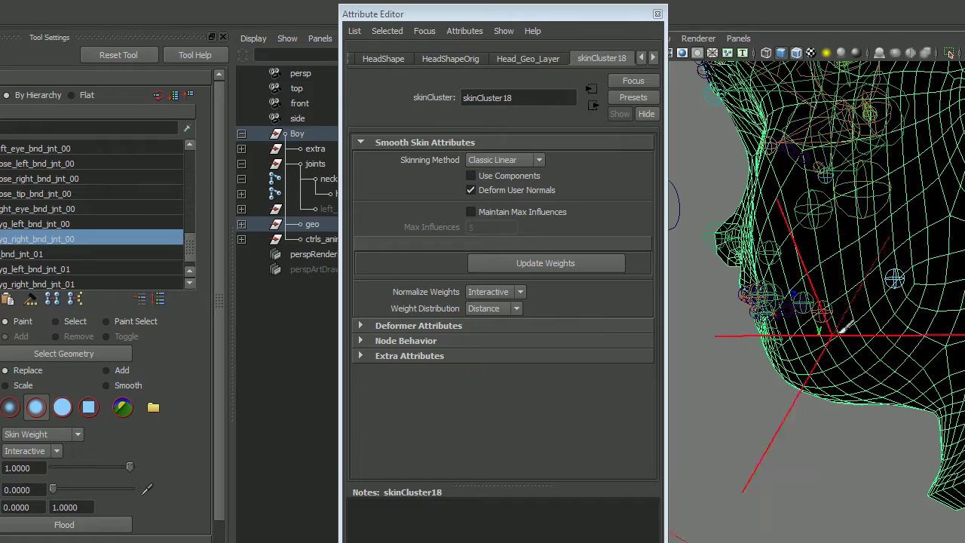
Examine the head's skin weights for zyg_left_bnd_jnt_00, nose_left_bnd_jnt_00 and zyg_left_bnd_jnt_01 in turn
mouse_move(915, 259)
alt+mouse_down()
mouse_move(964, 261)
mouse_move(925, 202)
alt+mouse_up()
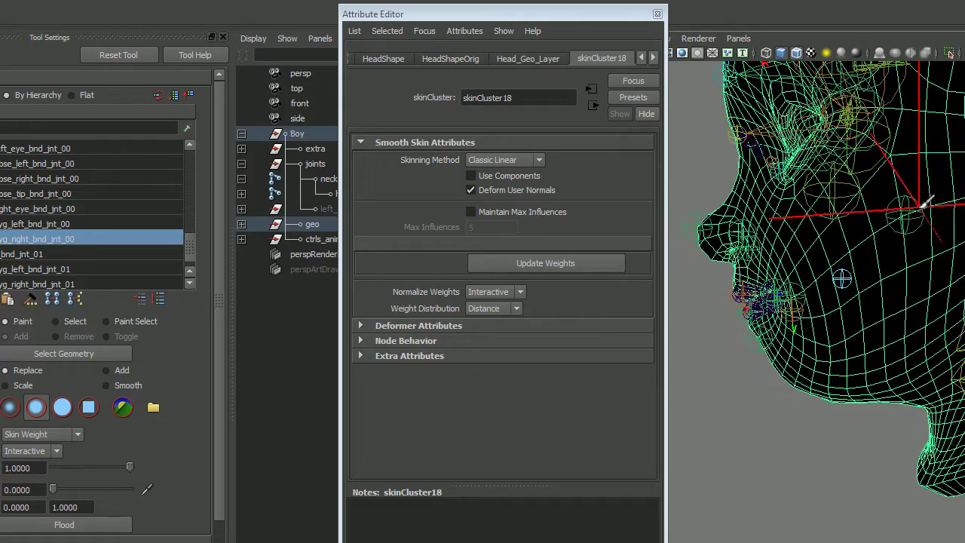
right_drag(914, 213, 909, 140)
alt+drag(899, 198, 964, 195)
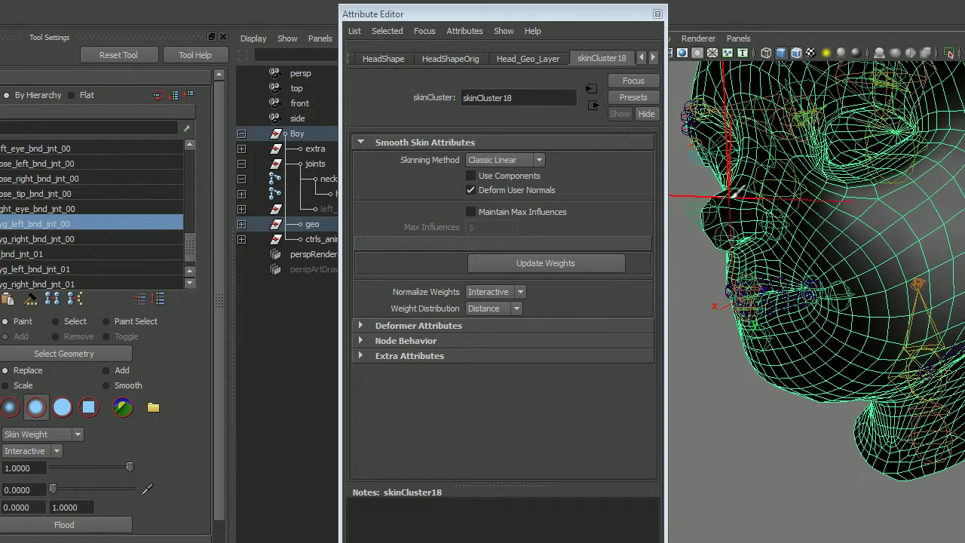
right_click(779, 189)
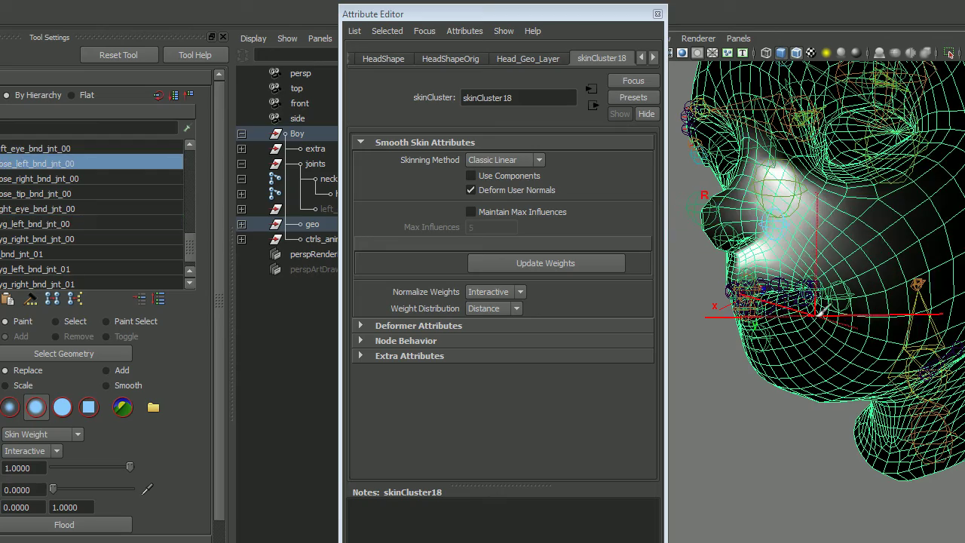
alt+drag(943, 265, 911, 275)
right_click(869, 247)
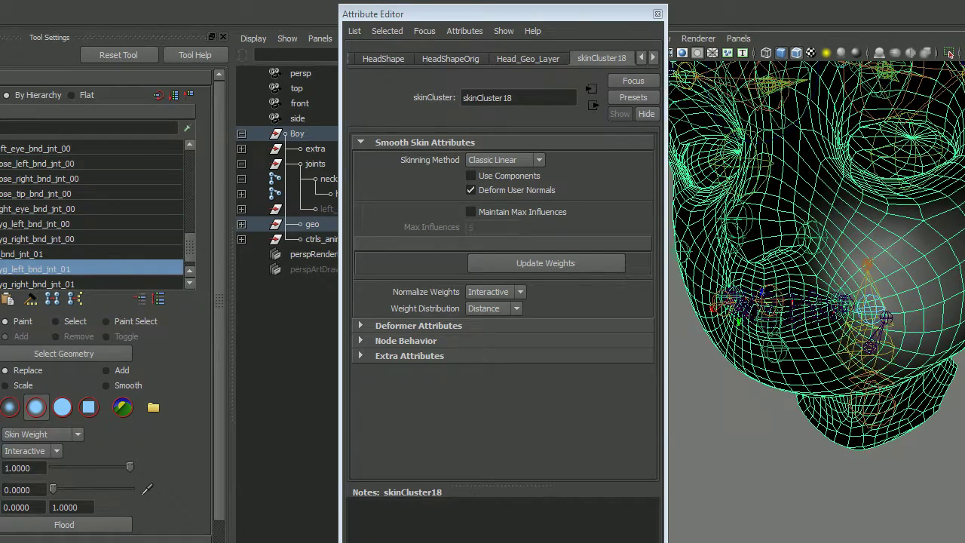